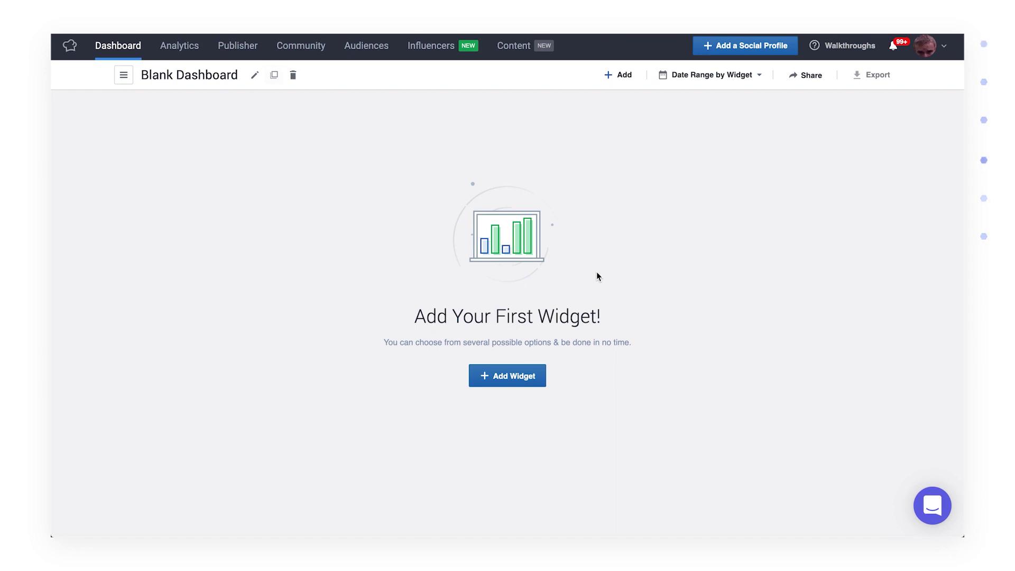
Add a Number of Posts widget and choose Profiles as its data source type
left_click(513, 383)
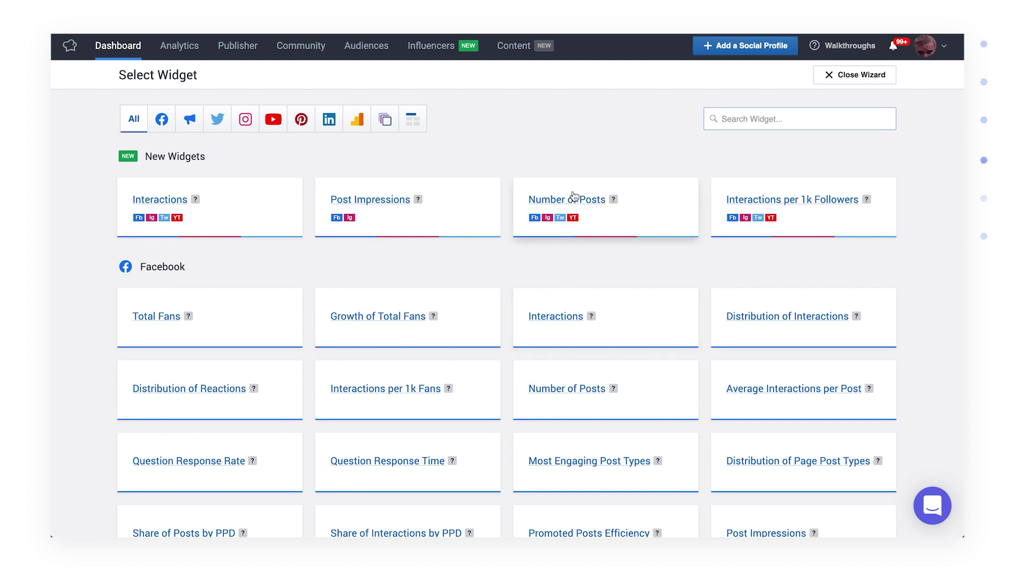
left_click(575, 193)
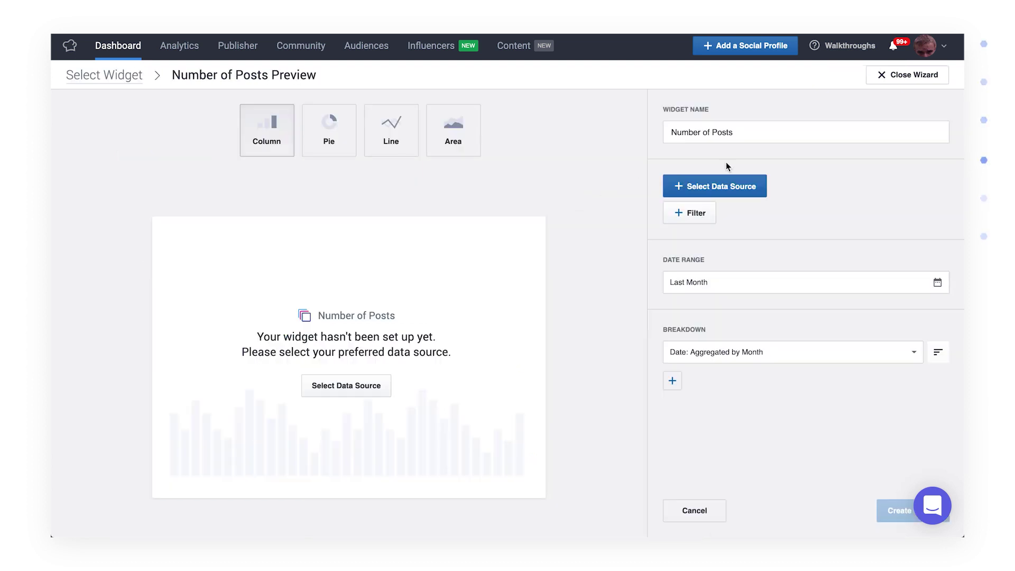
left_click(709, 189)
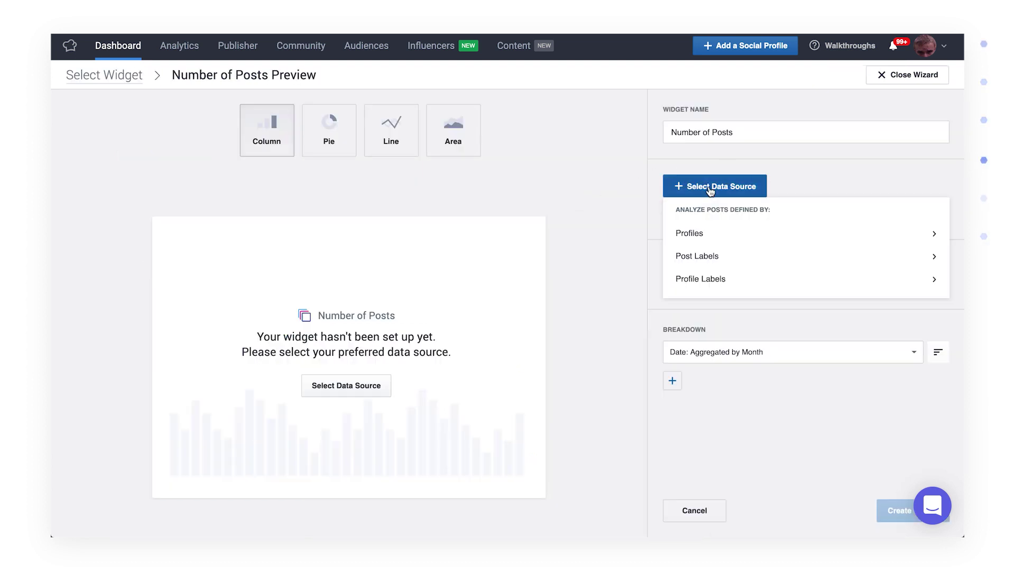
left_click(709, 235)
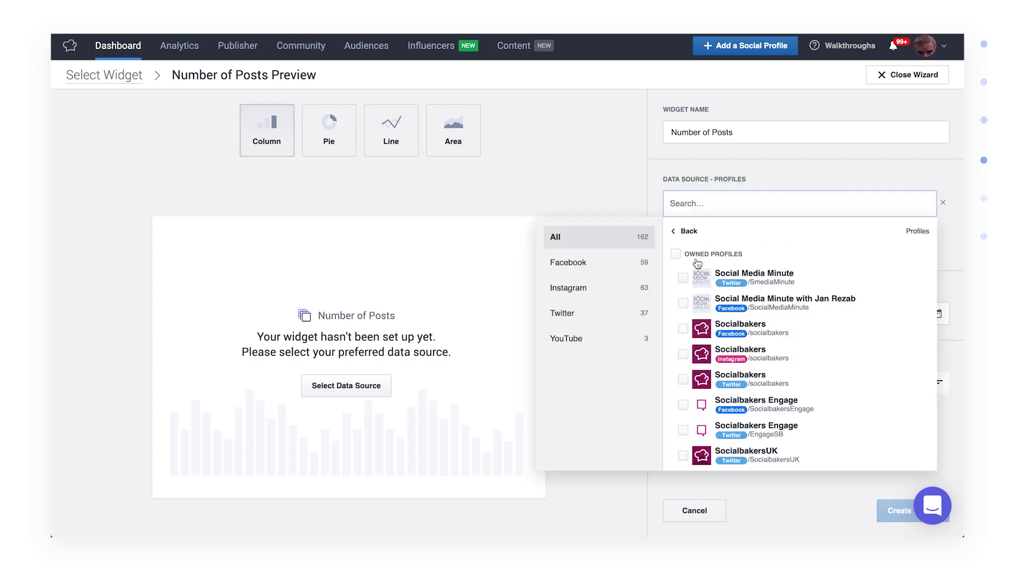
Tick then untick the Socialbakers Facebook and Instagram profiles, leaving no data source
left_click(683, 329)
left_click(683, 354)
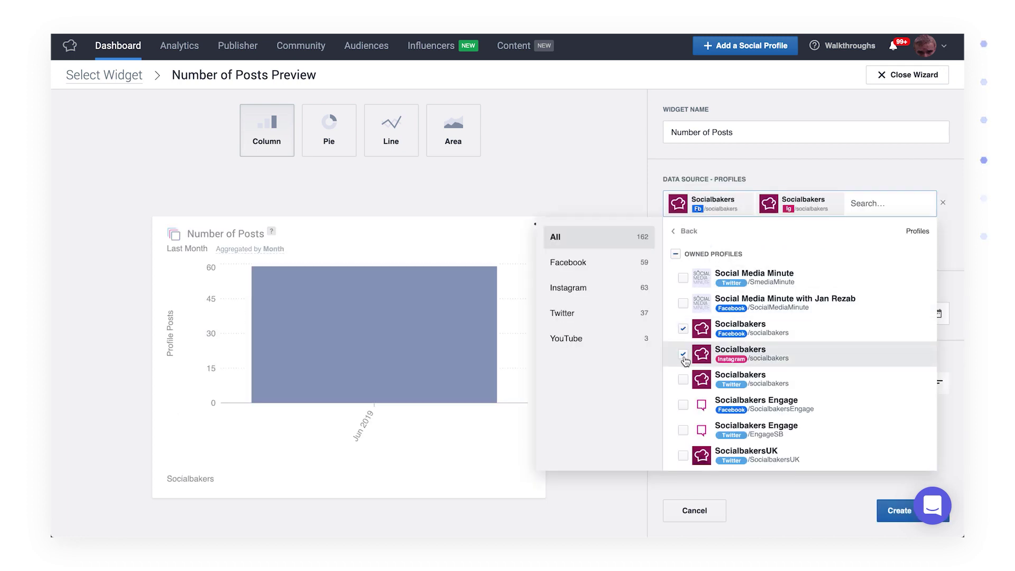
left_click(683, 354)
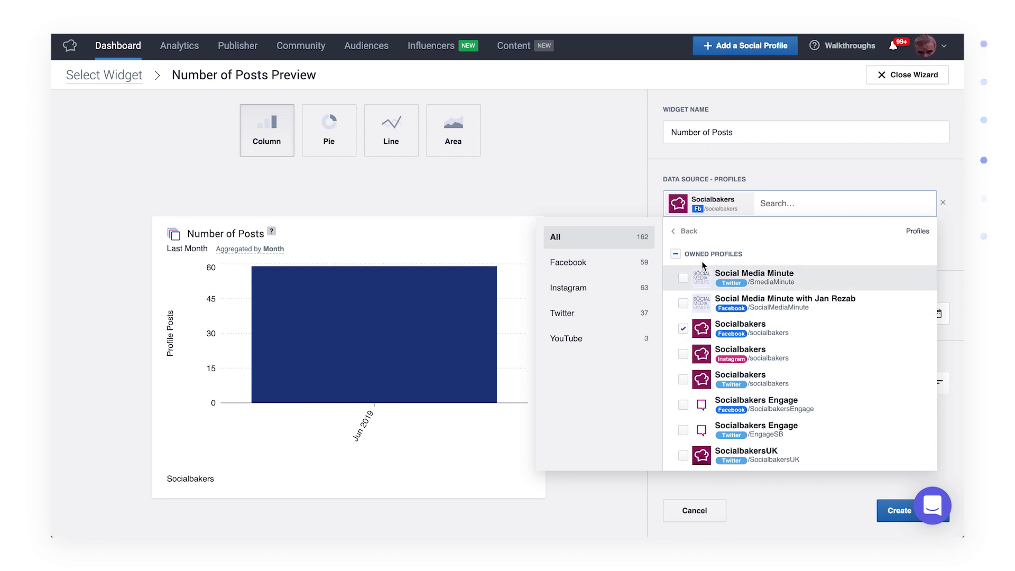
left_click(751, 201)
left_click(739, 190)
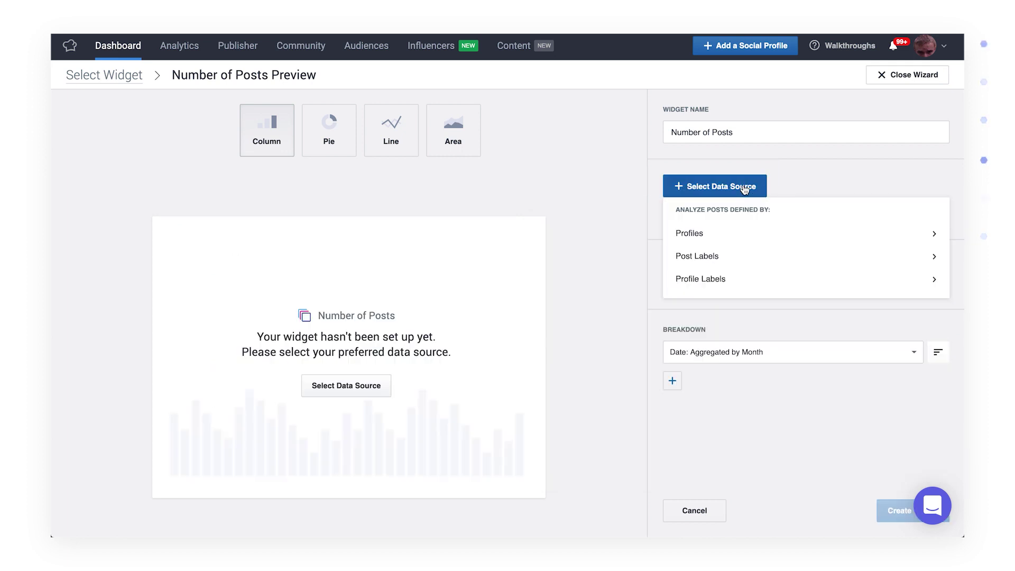
left_click(714, 277)
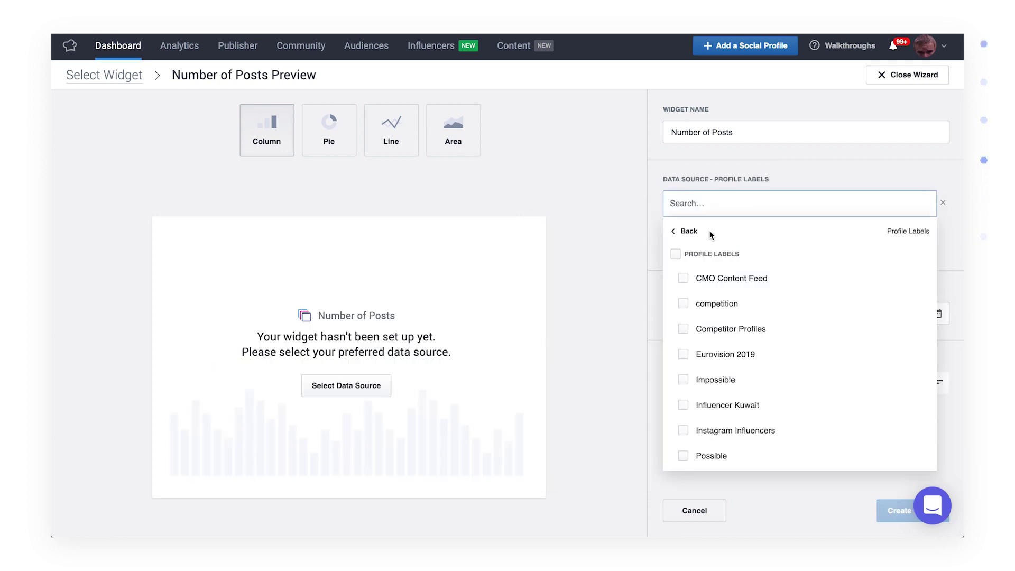
type("socia")
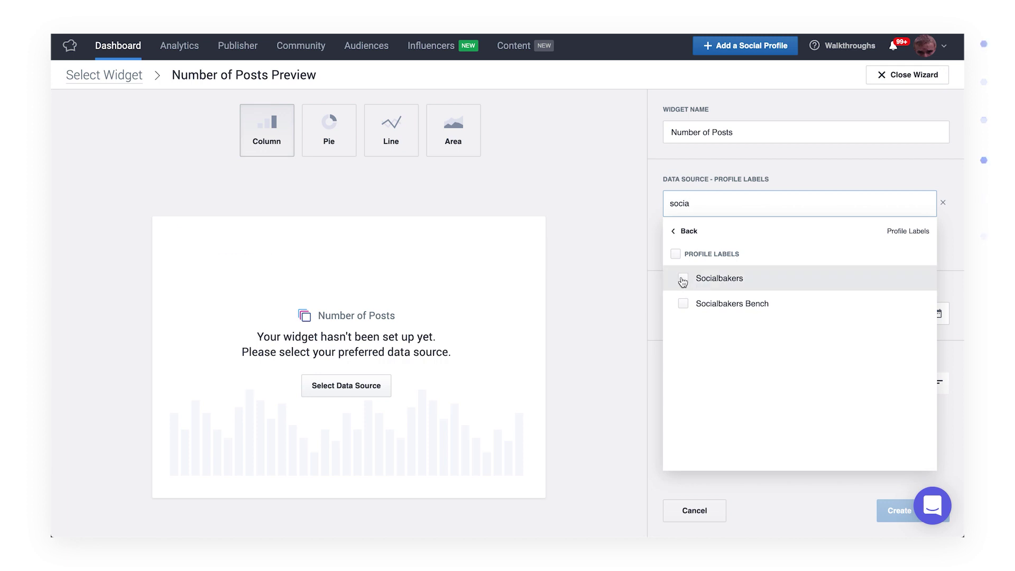
left_click(682, 278)
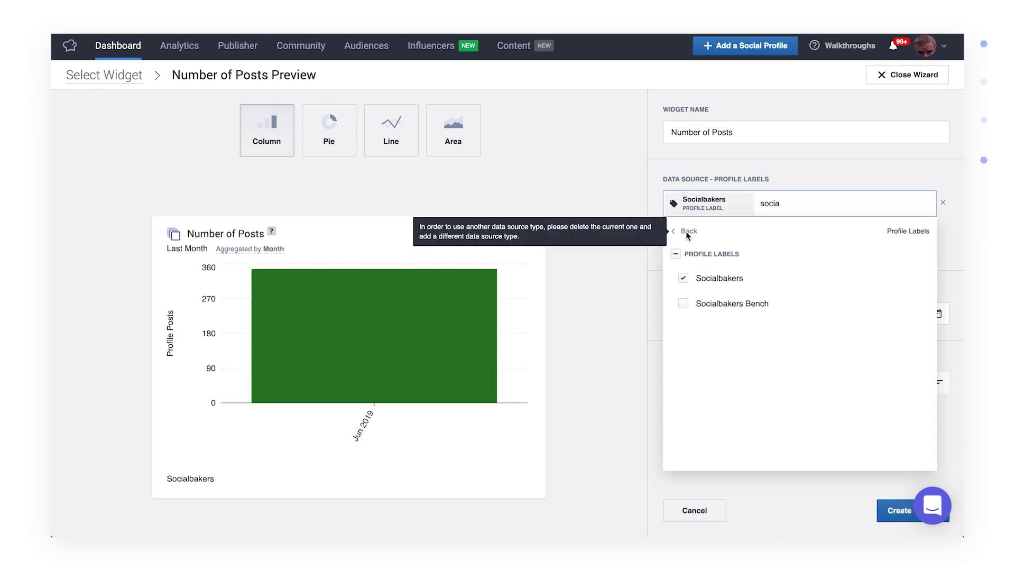
left_click(752, 199)
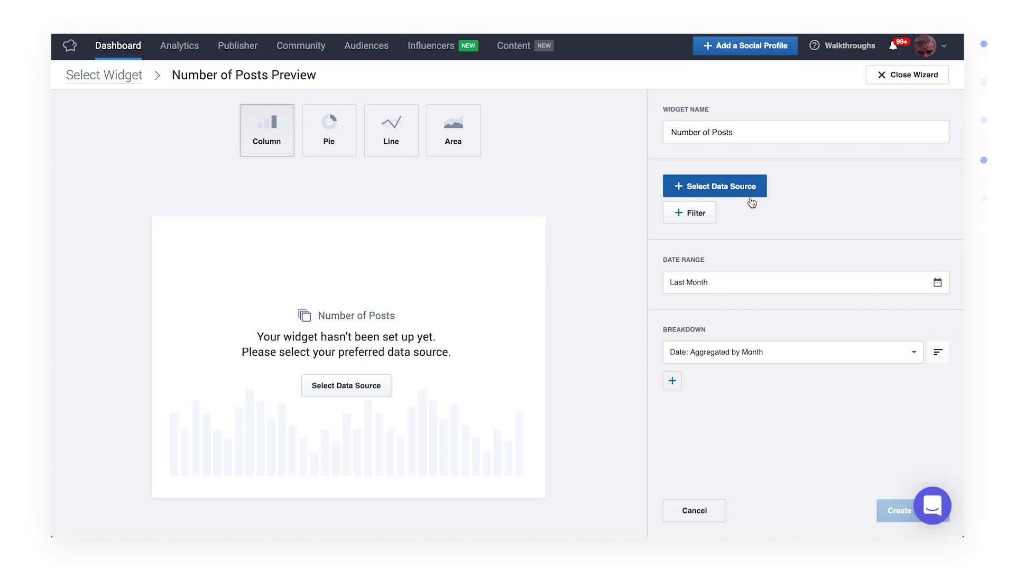
left_click(714, 193)
left_click(712, 257)
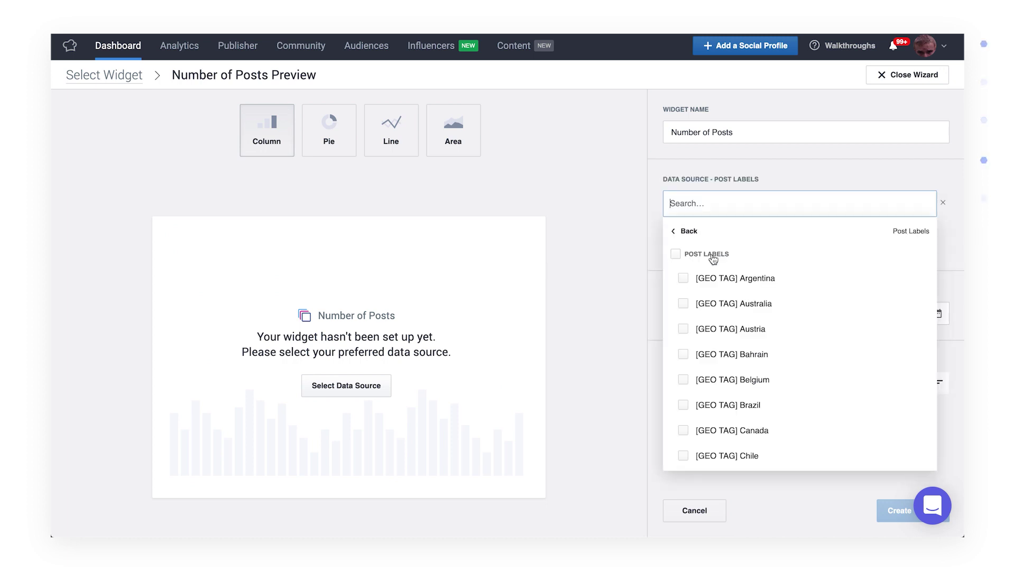
type("influe")
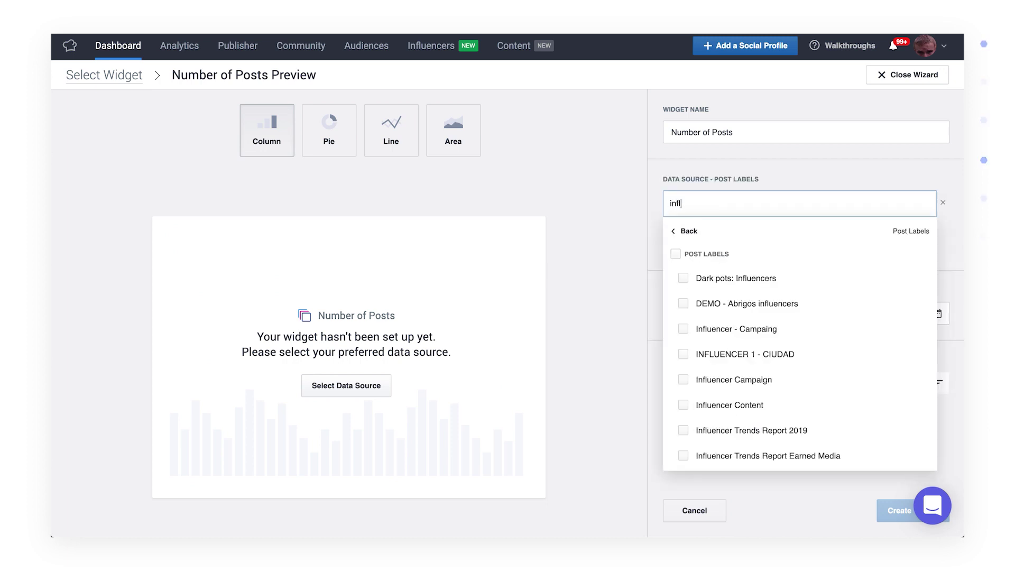
left_click(686, 383)
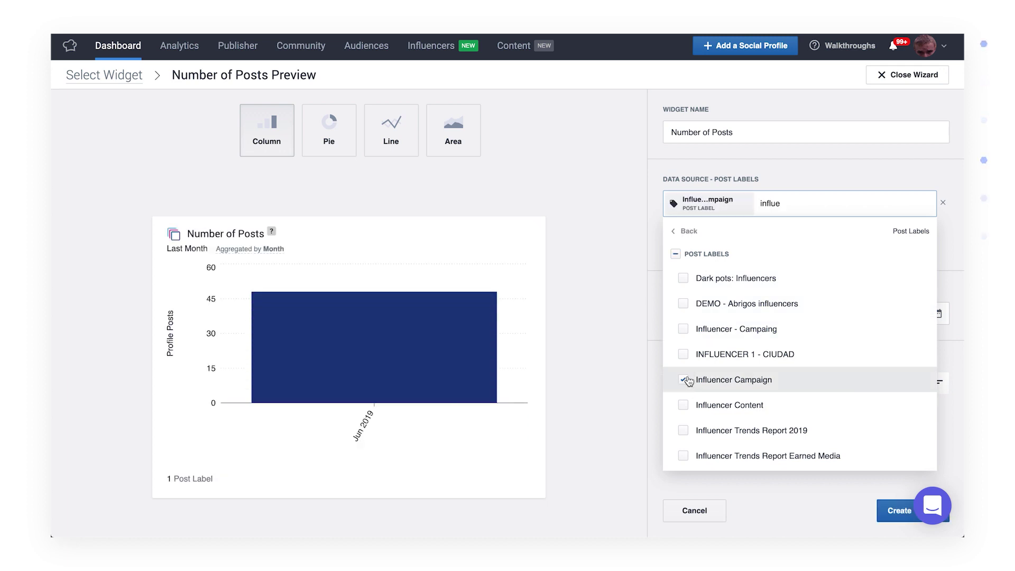
left_click(675, 254)
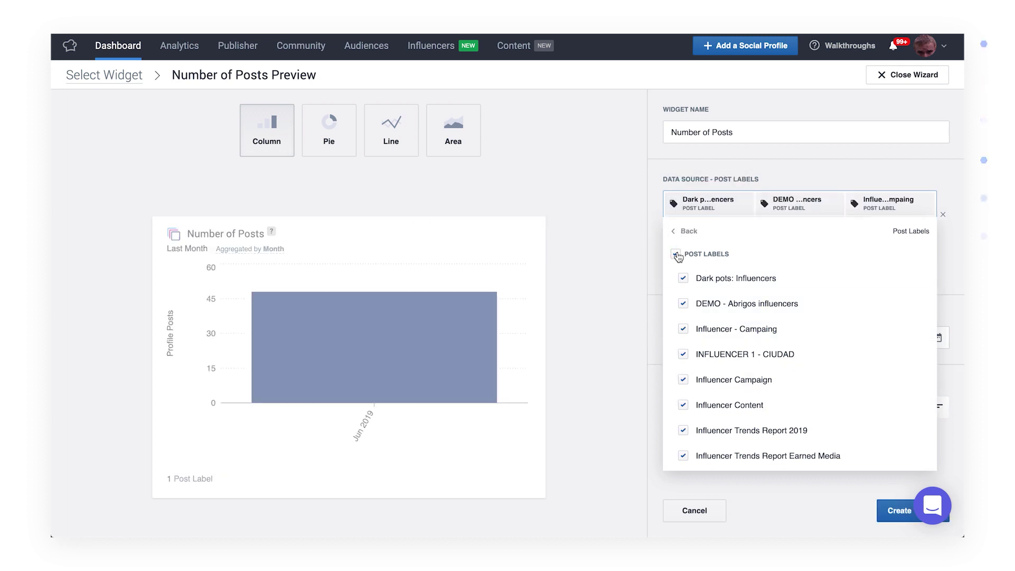
Replace the post label sources with the Socialbakers profile label as data source
left_click(944, 215)
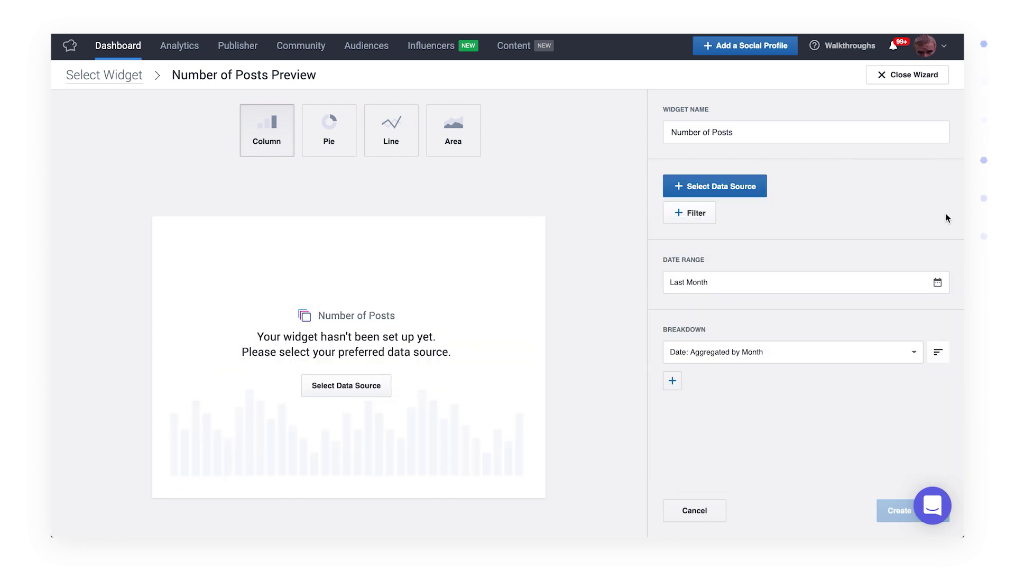
left_click(763, 194)
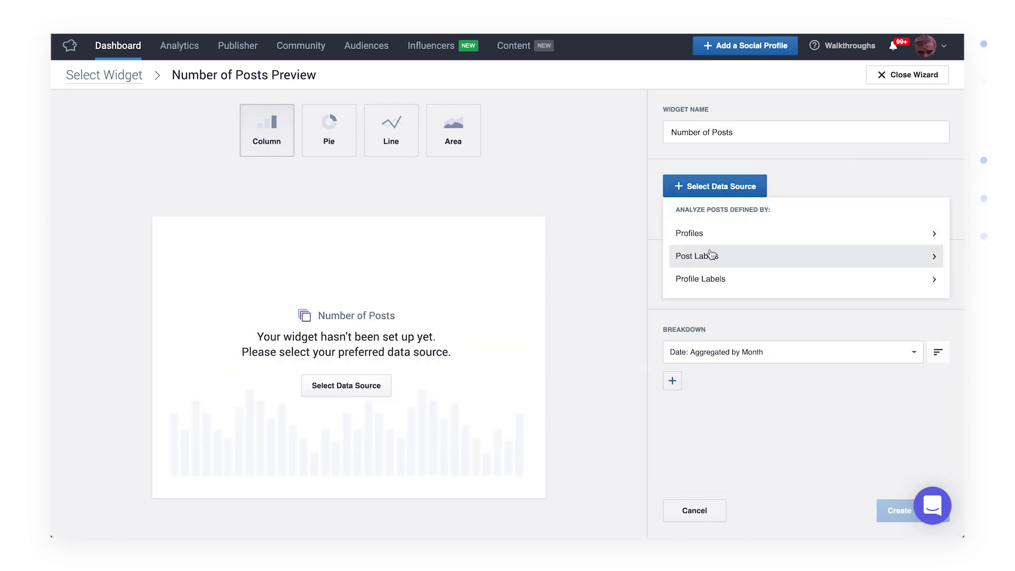
left_click(713, 284)
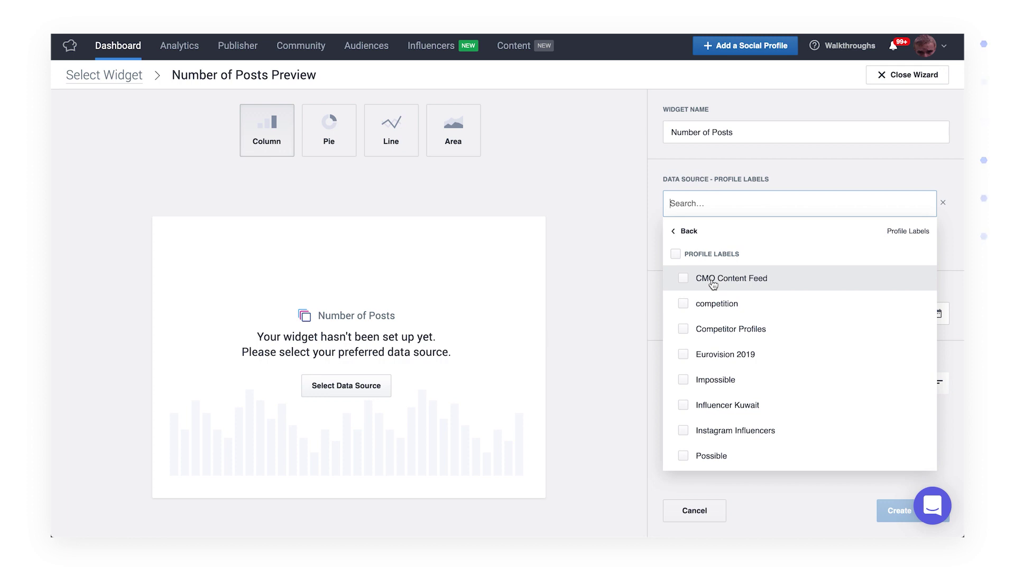
type("socia")
left_click(684, 280)
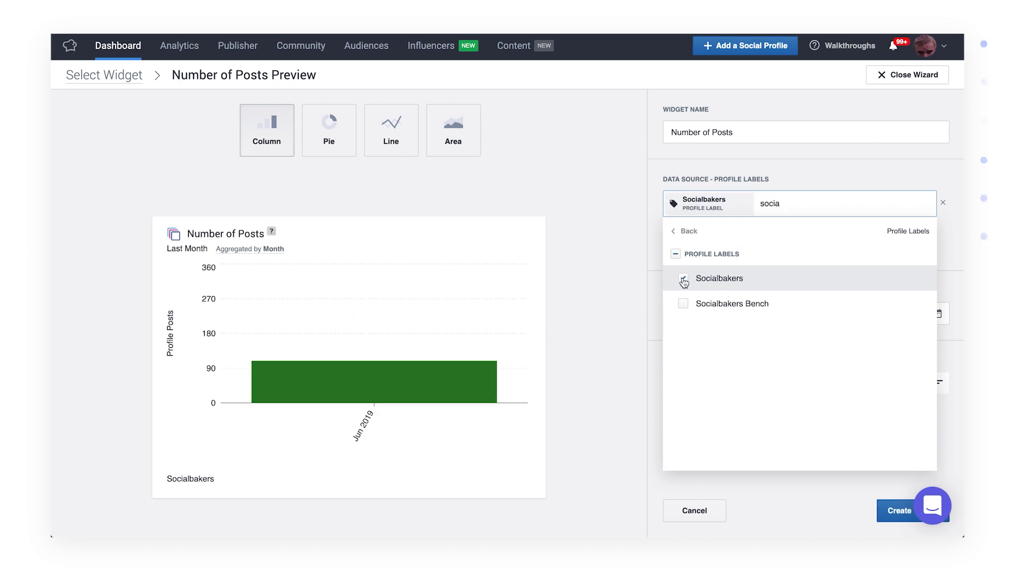
left_click(624, 268)
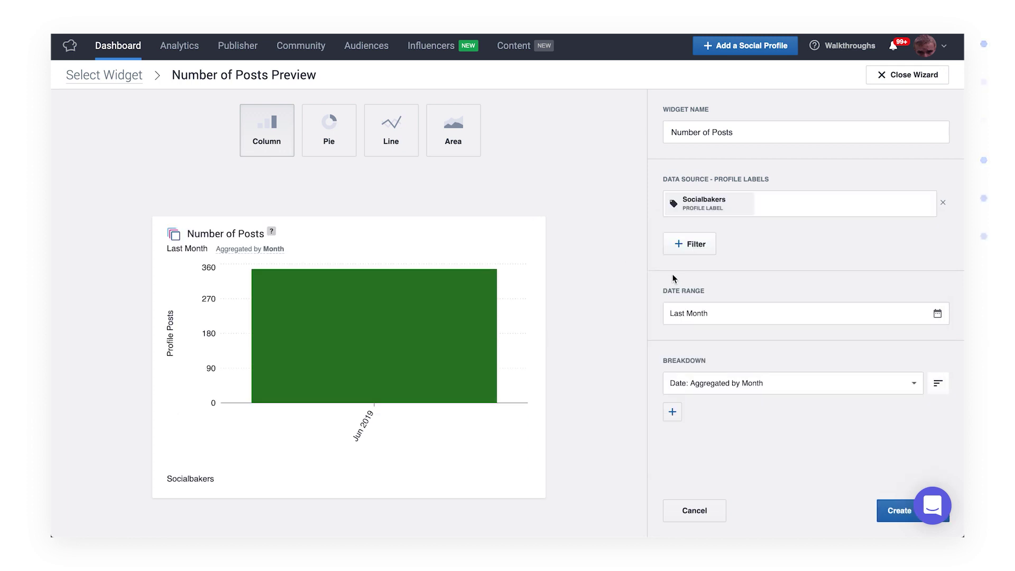
Set the widget's date range to This Year
left_click(734, 316)
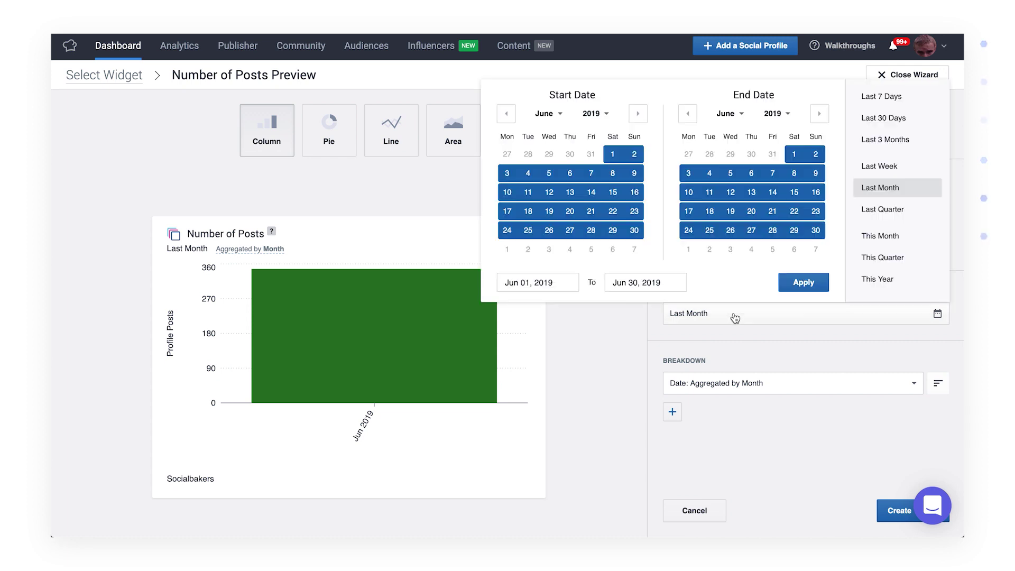
left_click(877, 281)
left_click(867, 341)
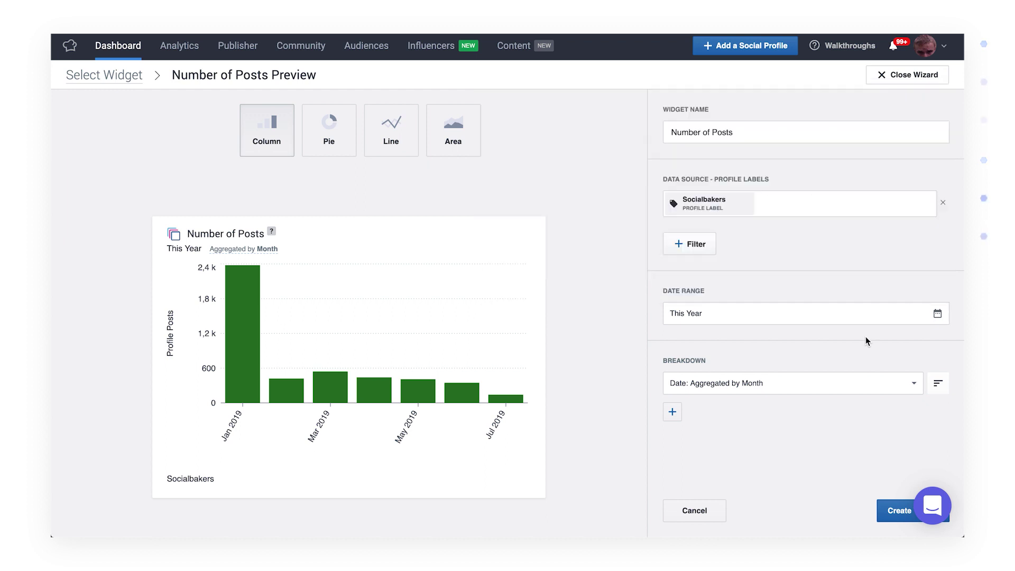
left_click(867, 384)
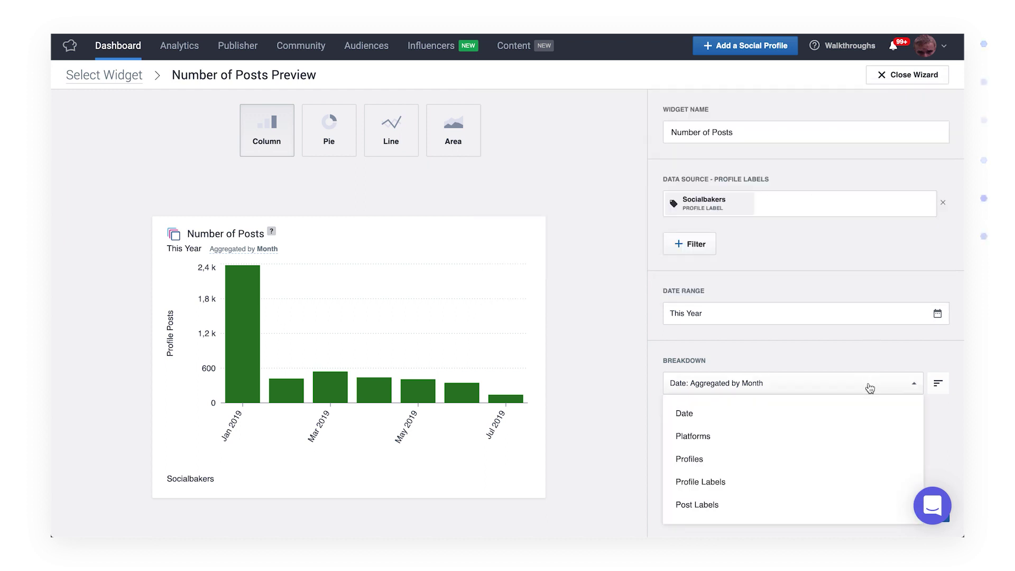
left_click(708, 414)
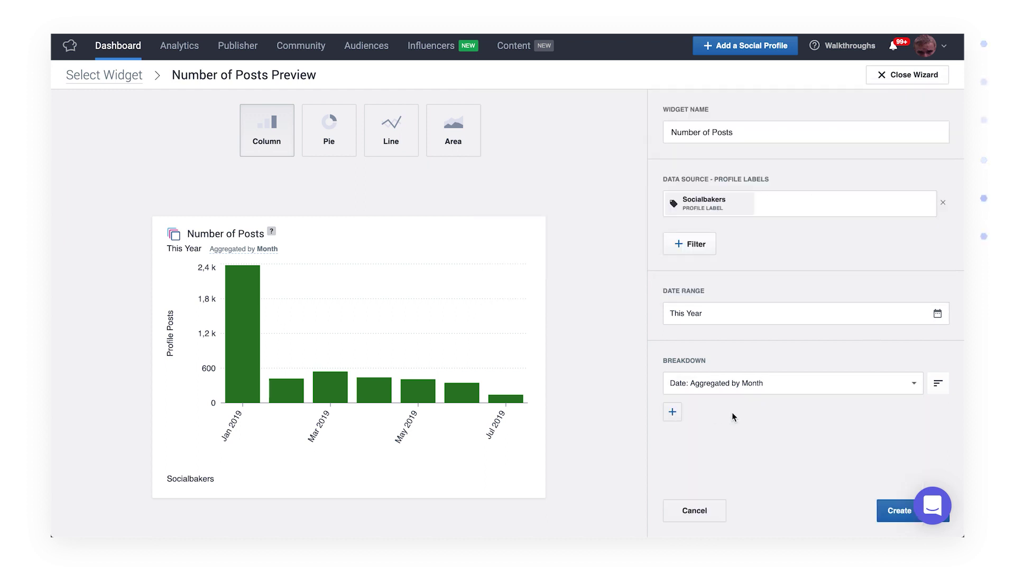
left_click(800, 389)
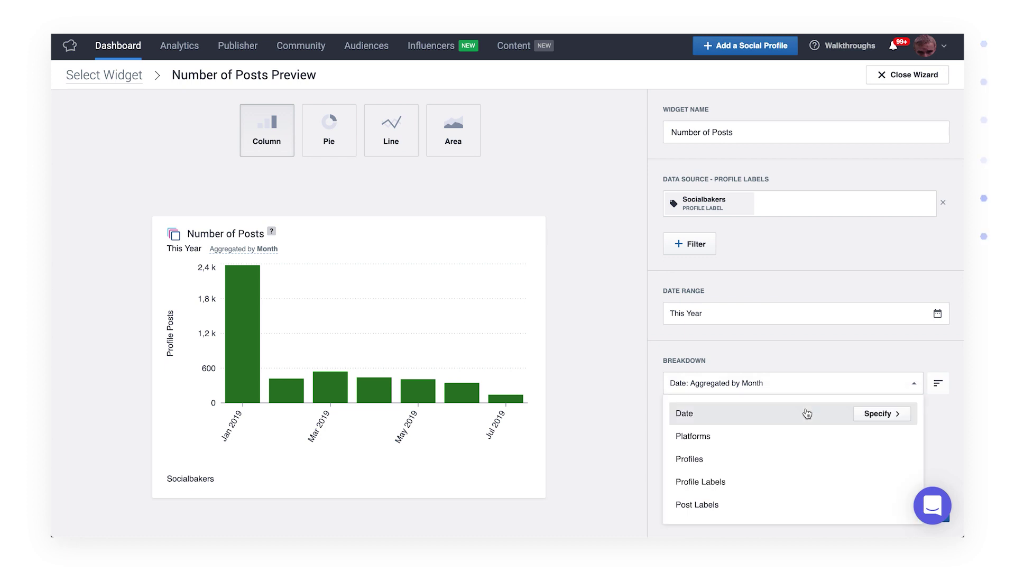
left_click(869, 415)
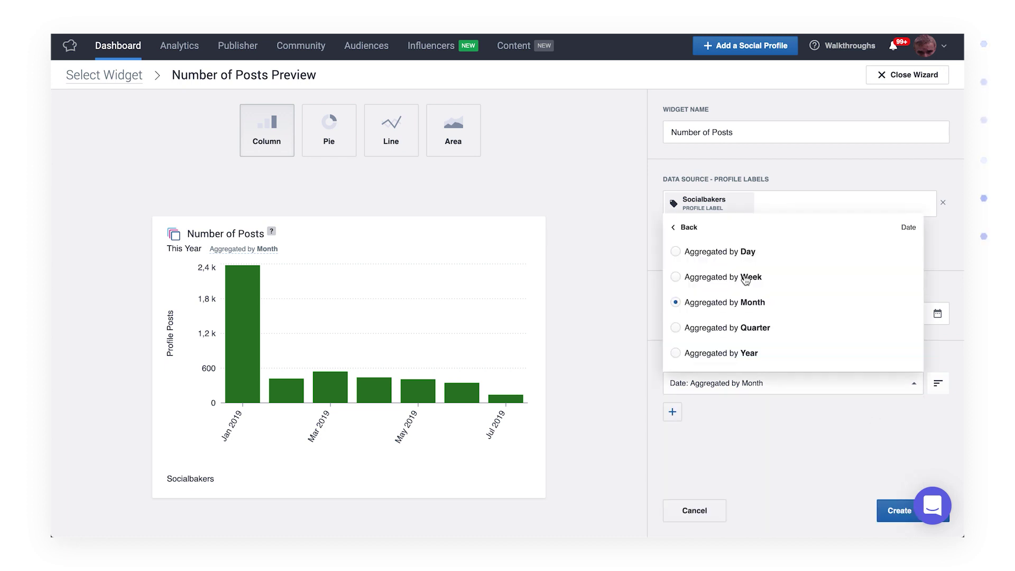
left_click(729, 255)
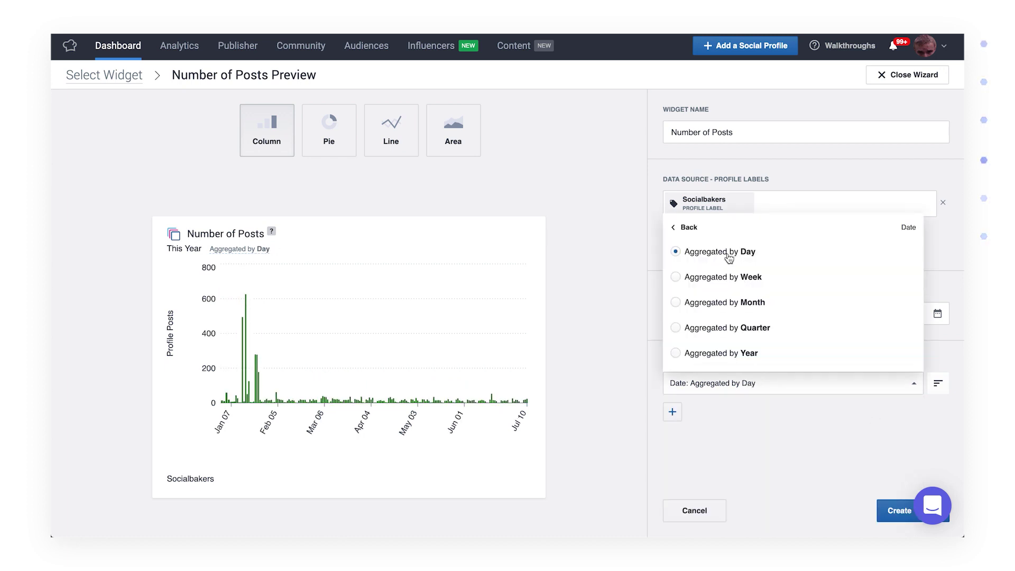
left_click(742, 329)
left_click(731, 300)
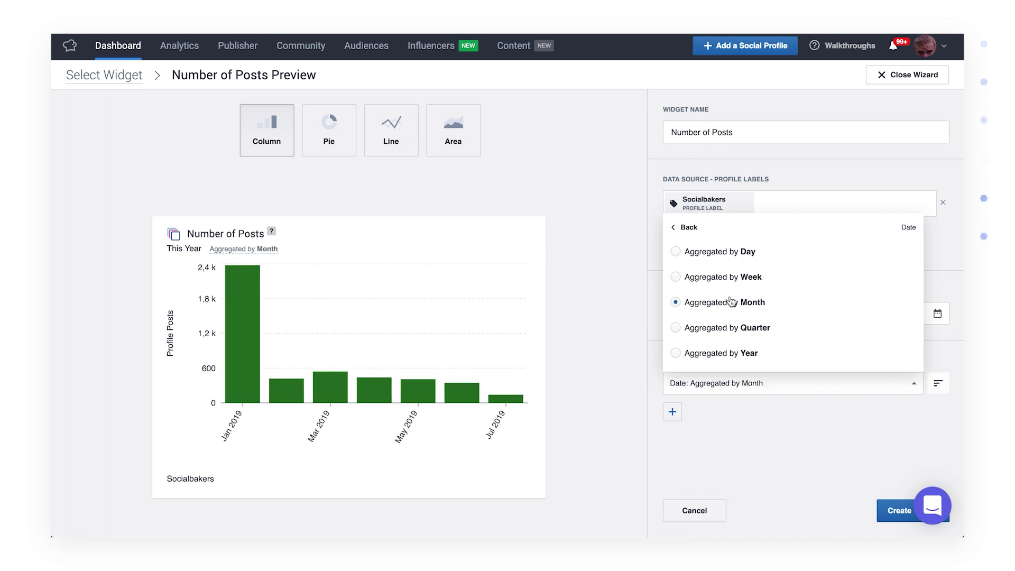
left_click(757, 410)
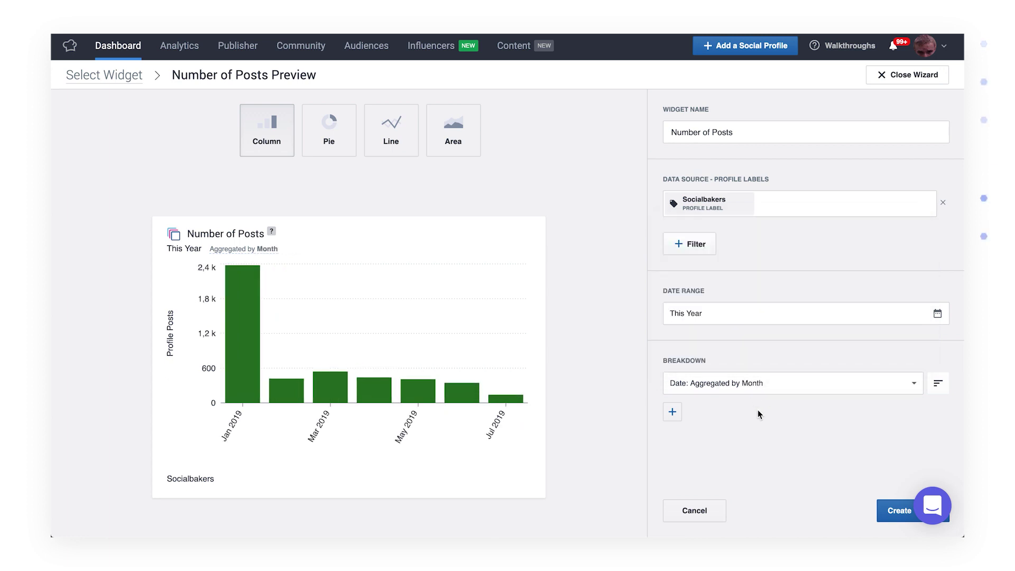
Add a Post Labels filter for the Influencer Campaign label
left_click(687, 247)
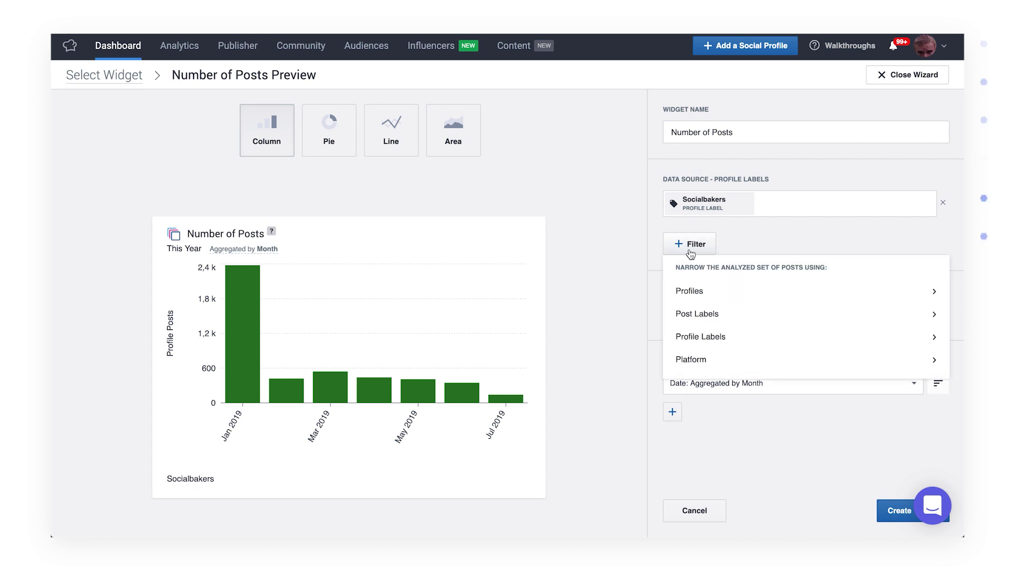
left_click(711, 317)
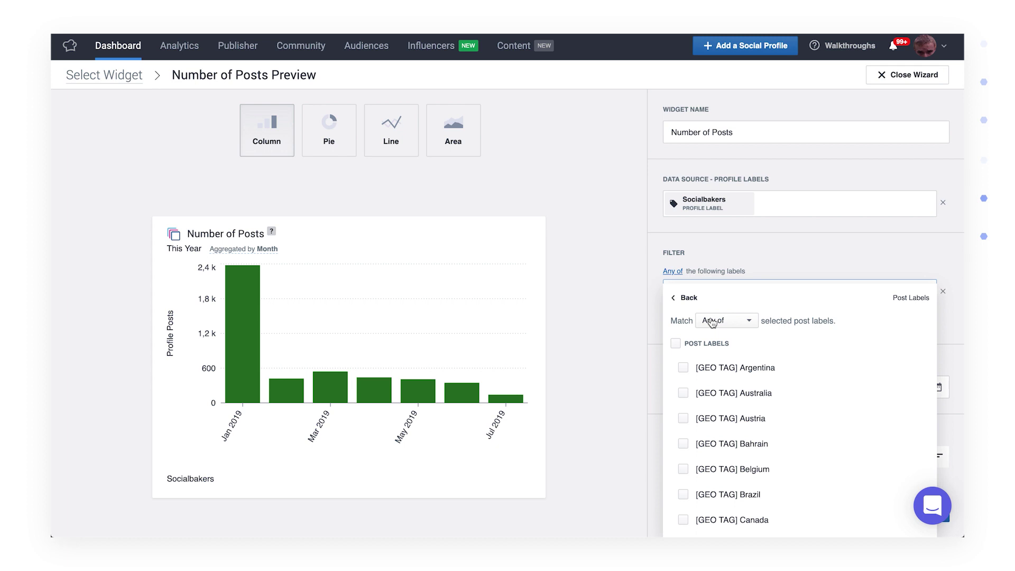
type("influ")
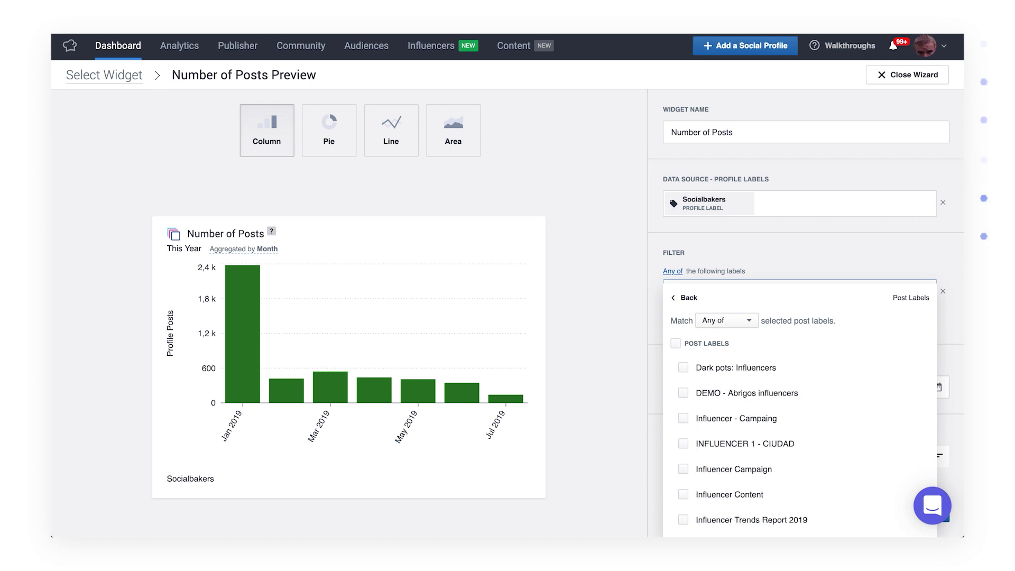
left_click(684, 470)
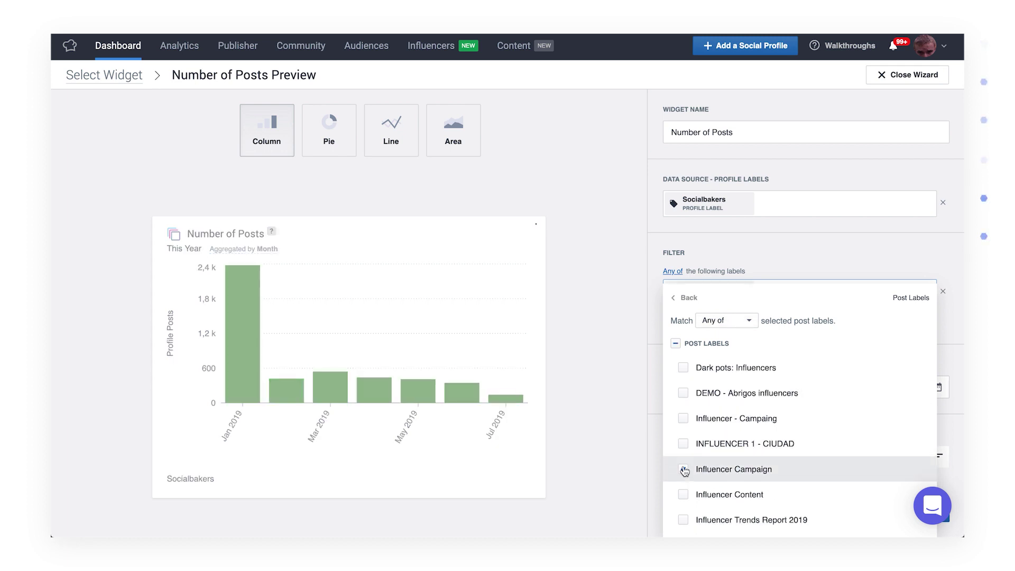
left_click(637, 320)
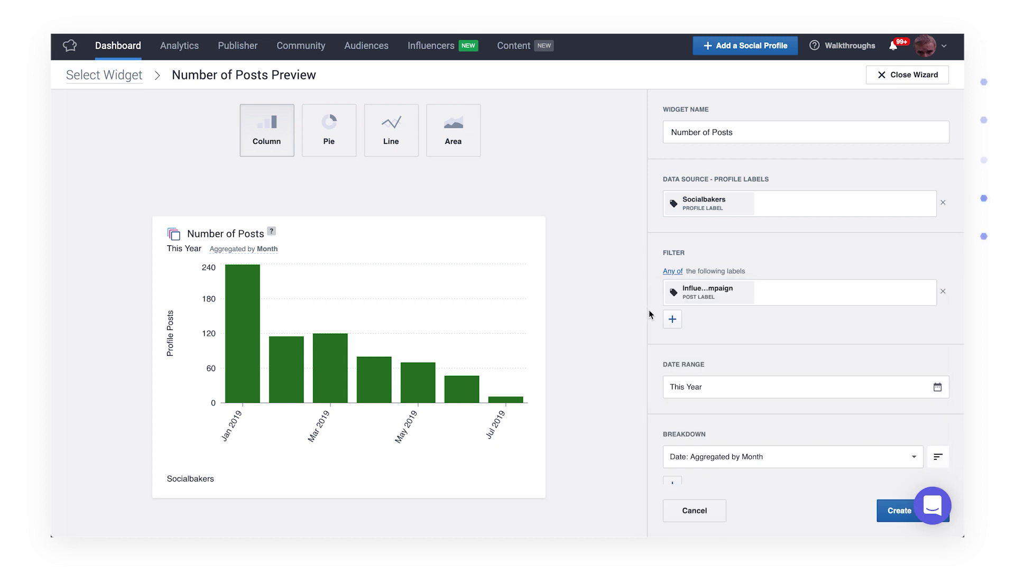
Add the [GEO TAG] Argentina label to the post label filter
left_click(772, 292)
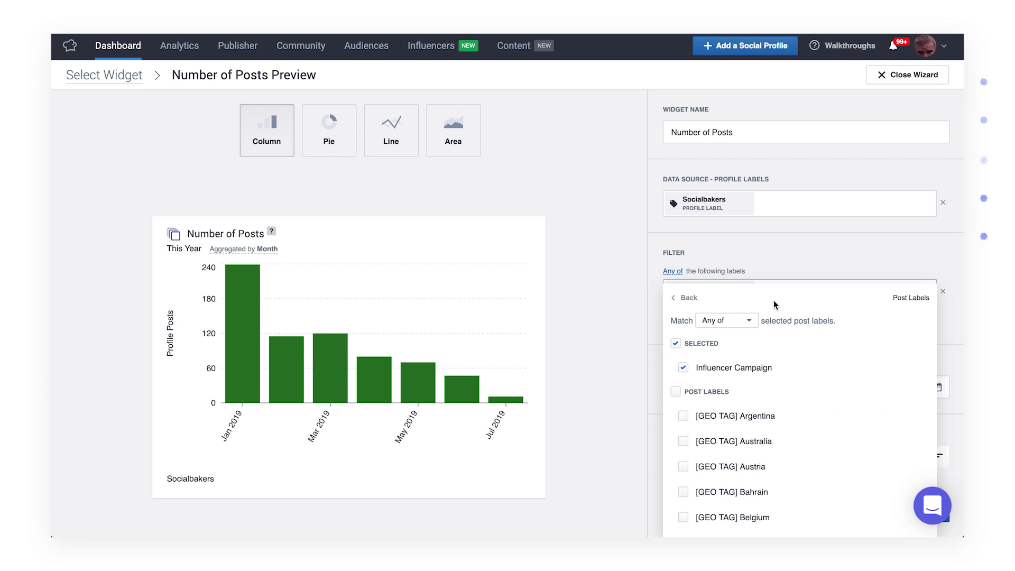
left_click(684, 417)
left_click(684, 443)
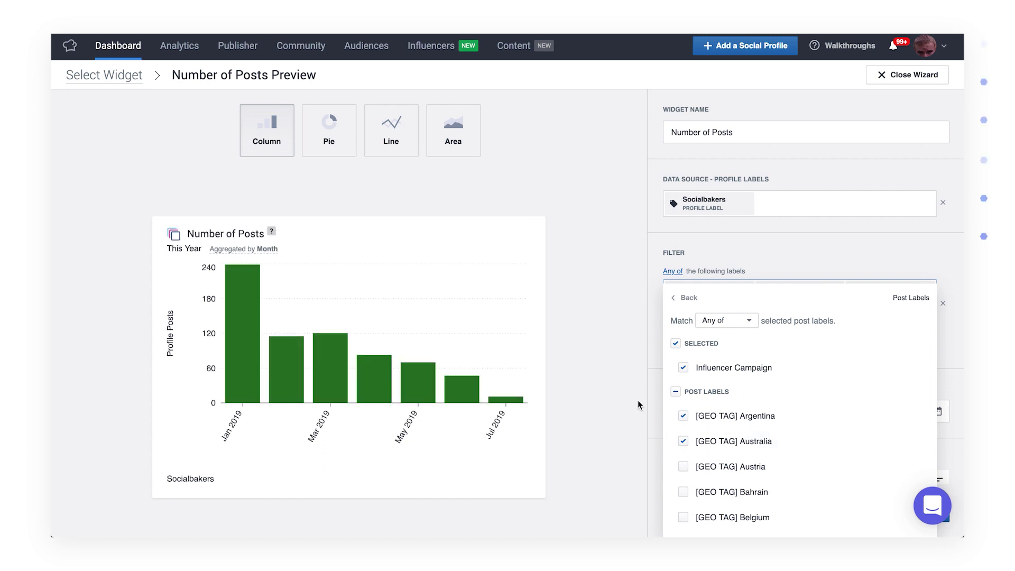
left_click(683, 441)
left_click(625, 377)
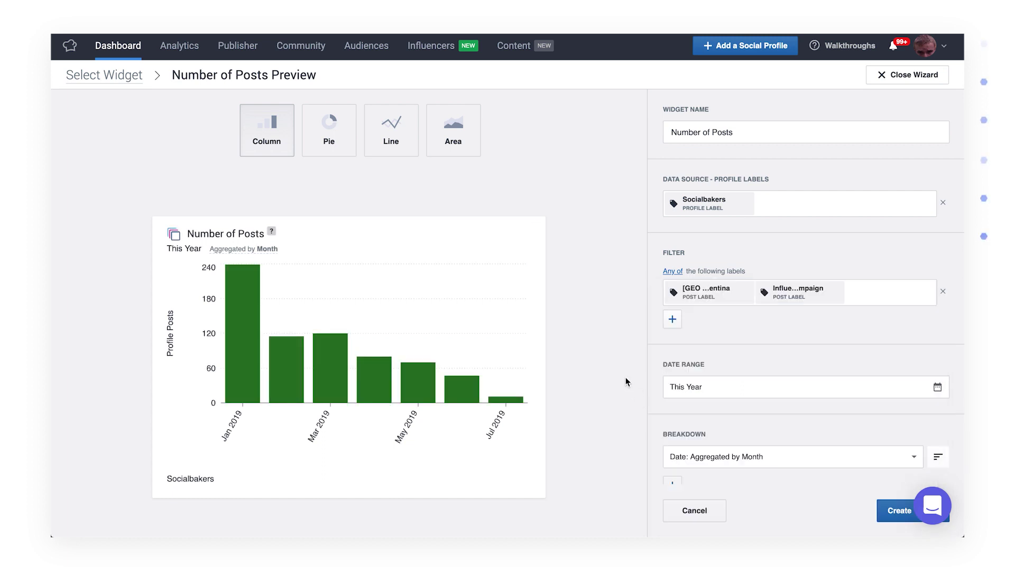
Keep the label filter's Match setting on Any of
left_click(667, 272)
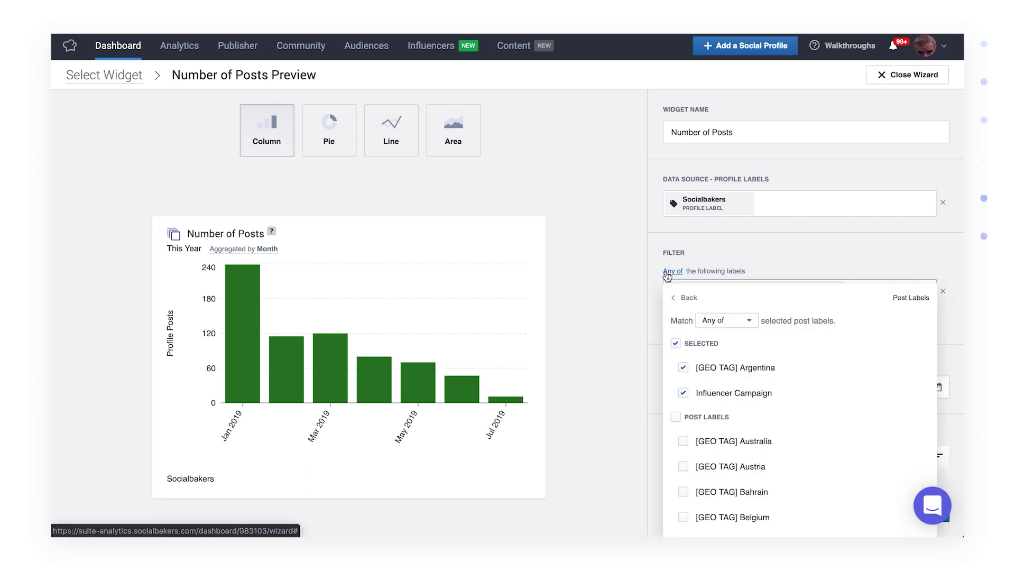
left_click(720, 322)
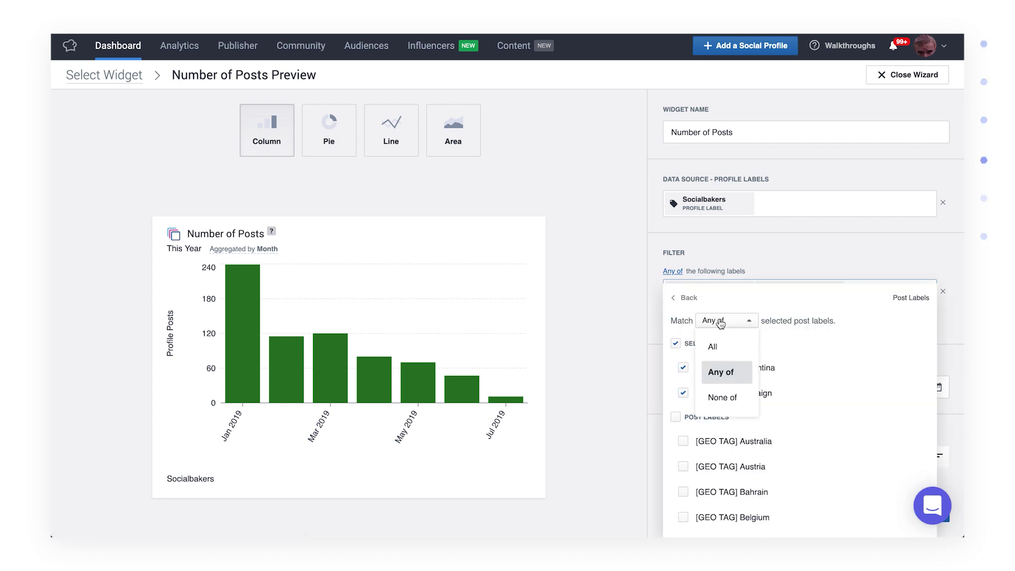
left_click(721, 348)
left_click(719, 321)
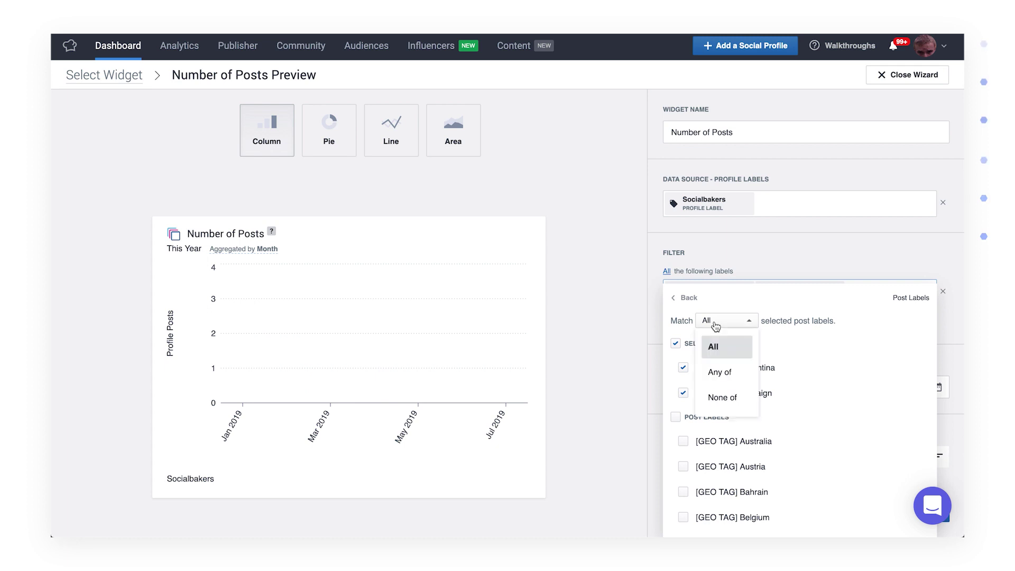
left_click(719, 373)
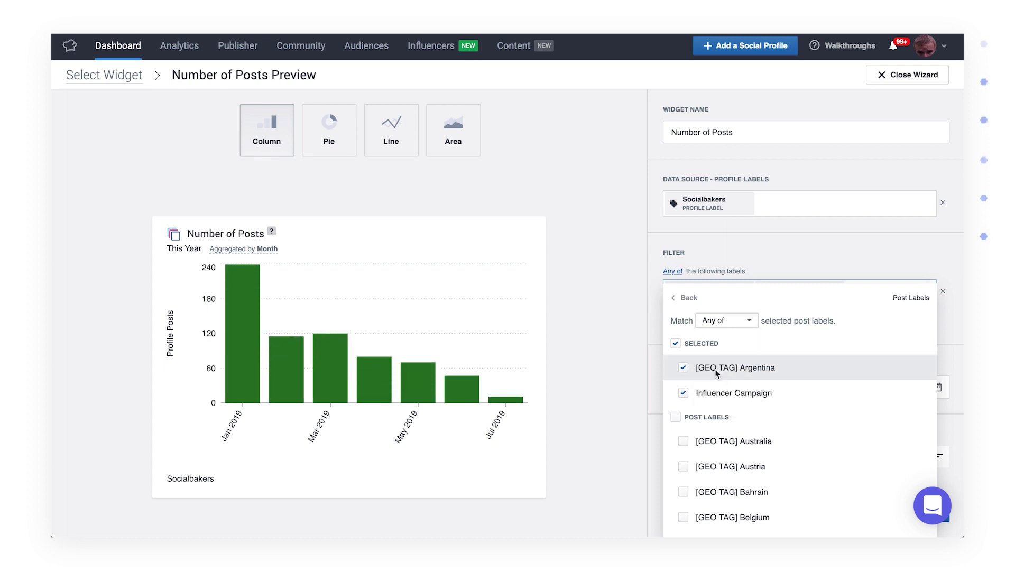
left_click(644, 311)
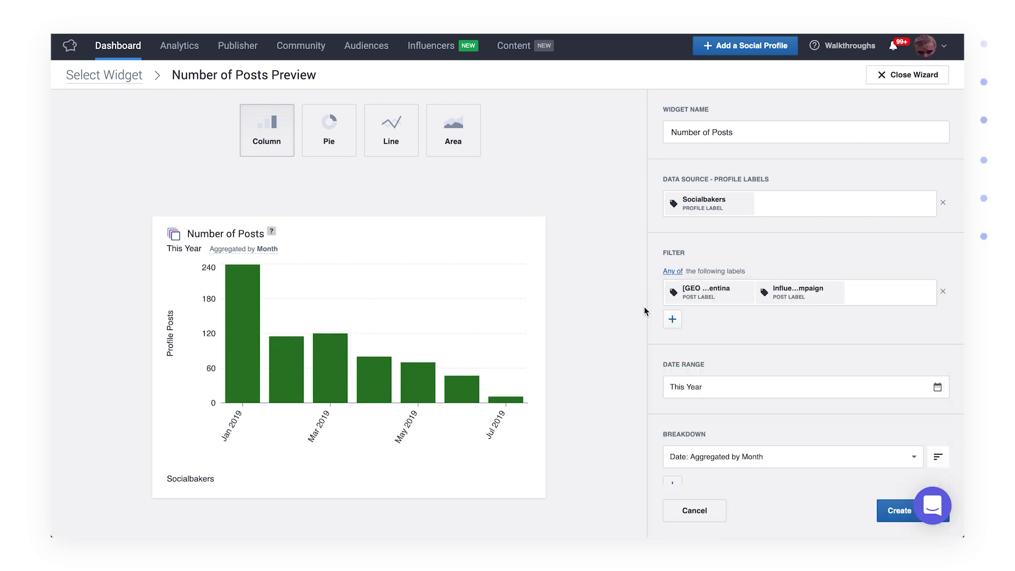
Add a second post label filter excluding [GEO TAG] United States of America
left_click(674, 321)
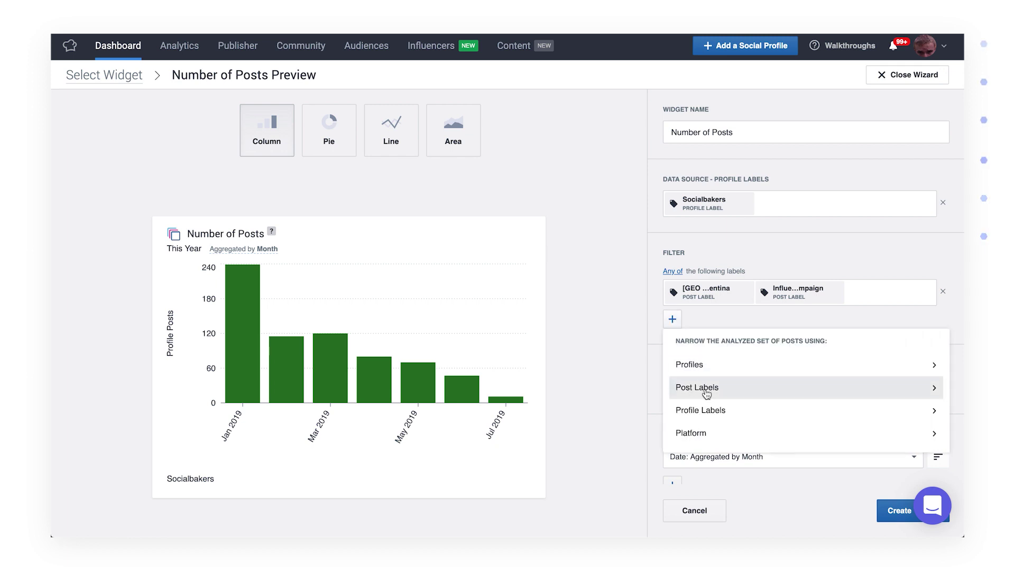
left_click(706, 391)
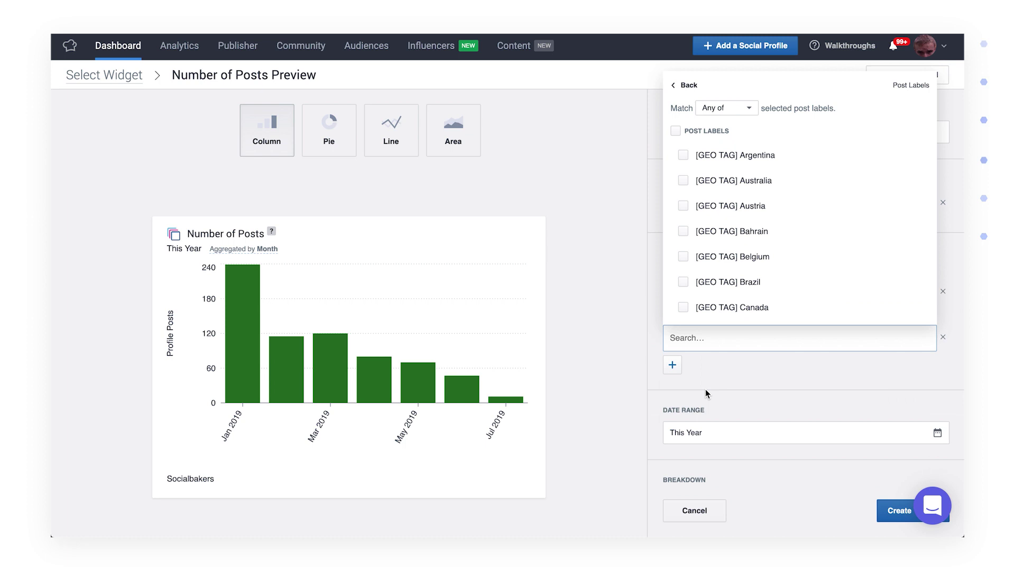
left_click(722, 110)
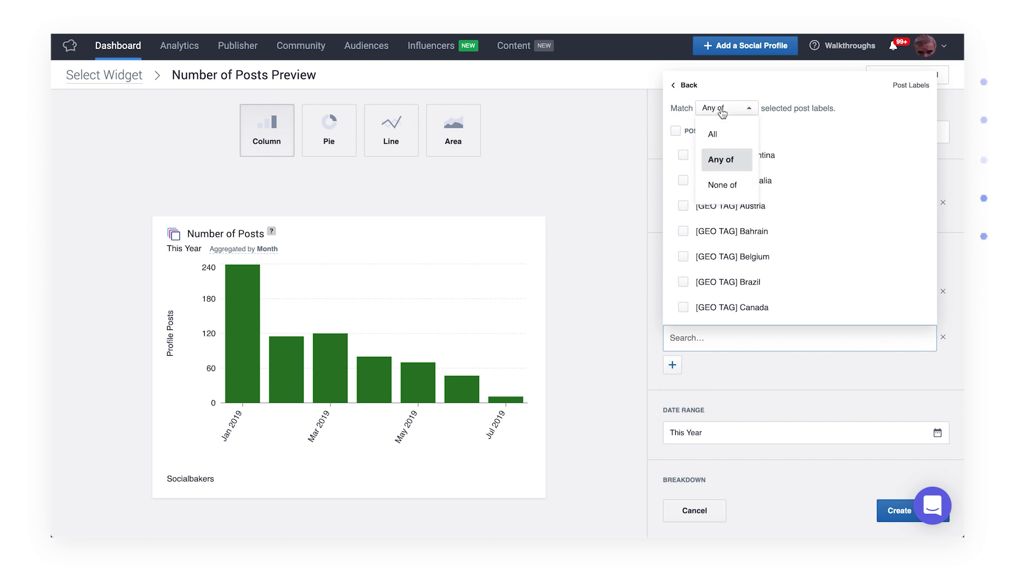
left_click(725, 186)
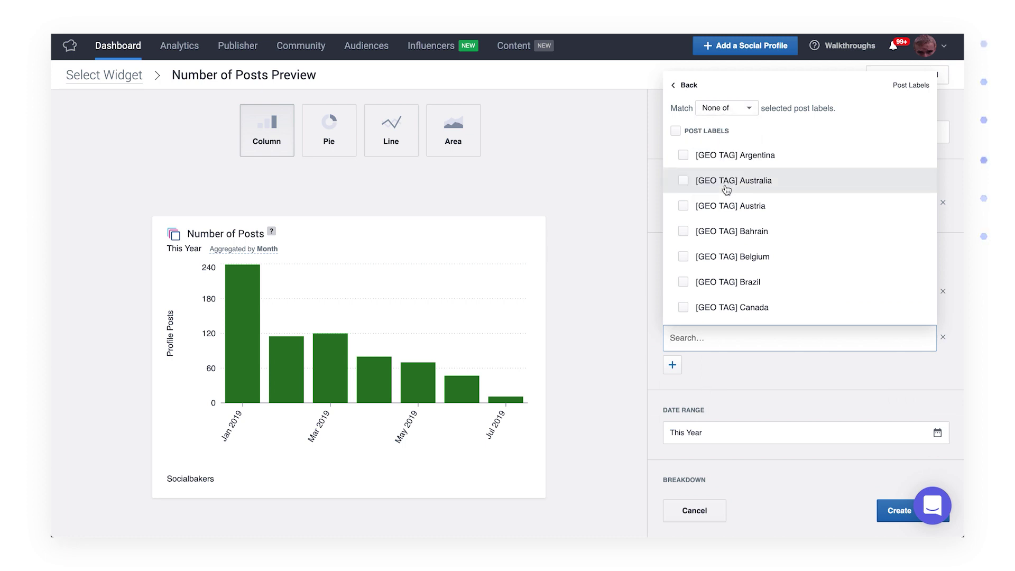
left_click(721, 337)
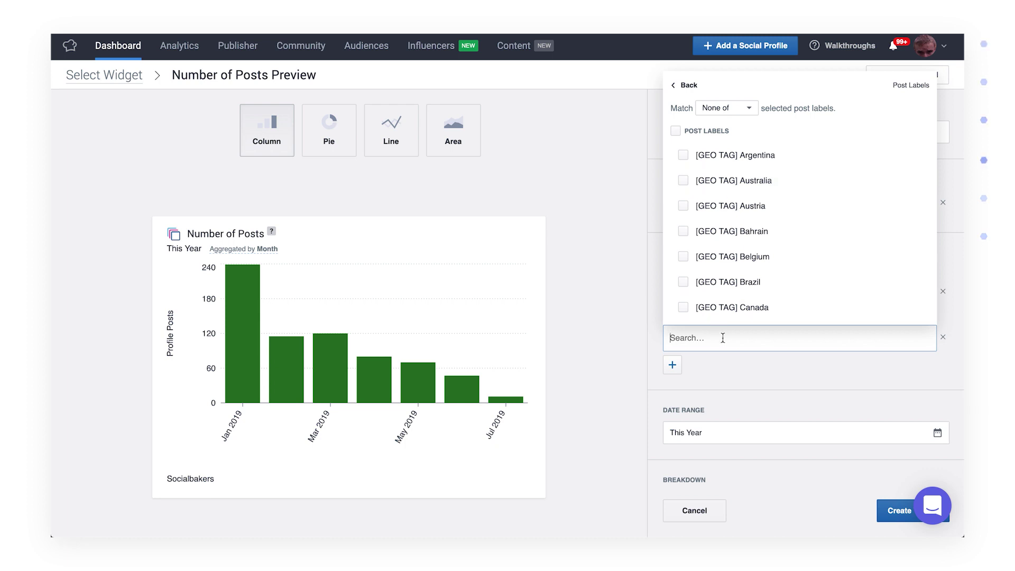
type("unite")
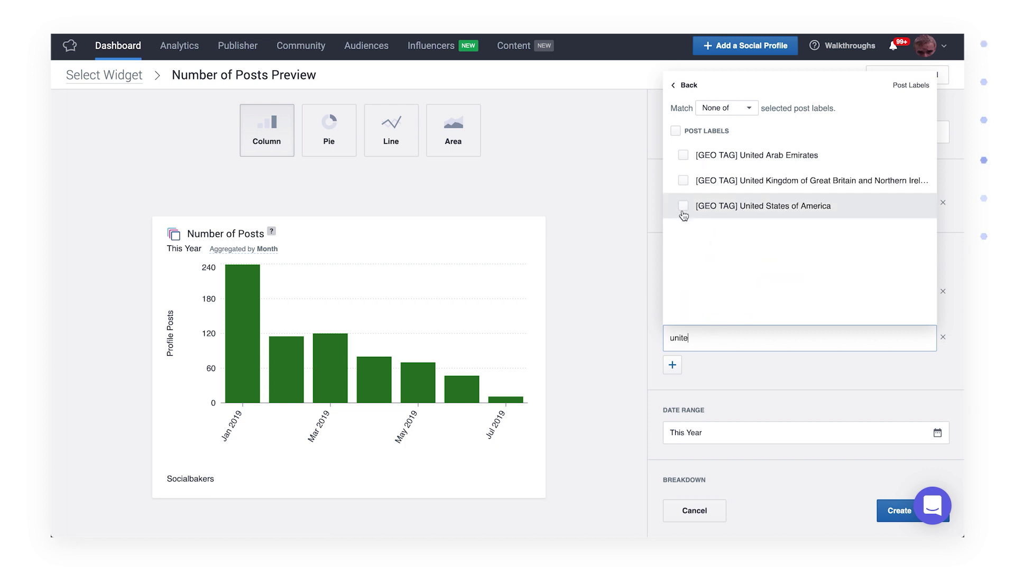
left_click(683, 206)
left_click(608, 296)
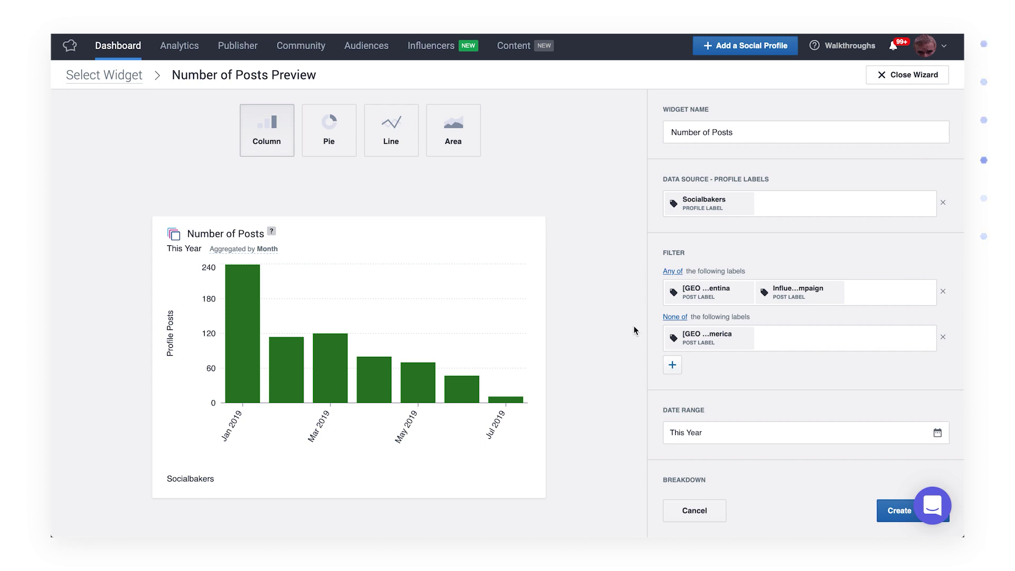
Add a Platform filter limited to Facebook
left_click(672, 366)
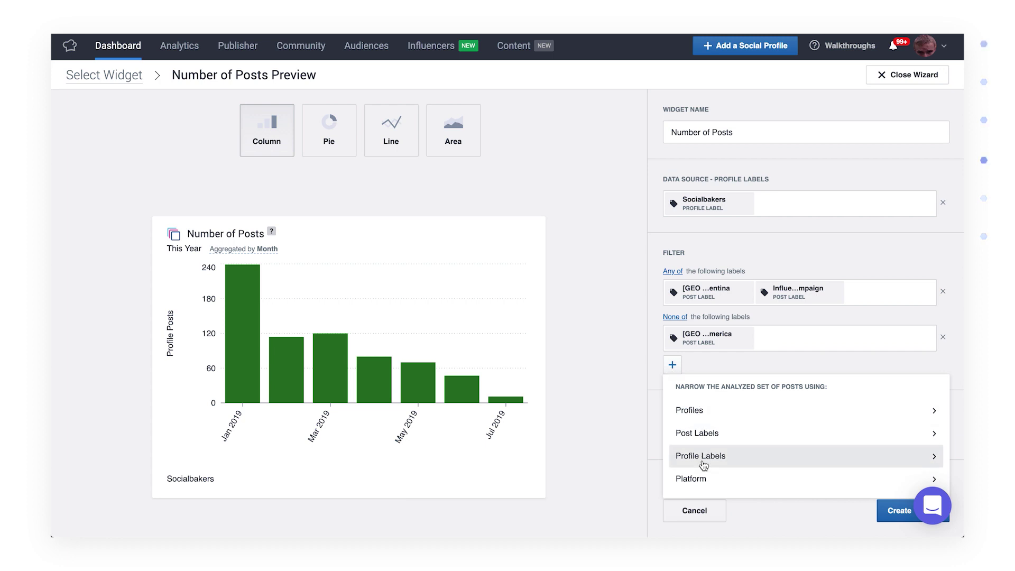
left_click(705, 482)
left_click(683, 179)
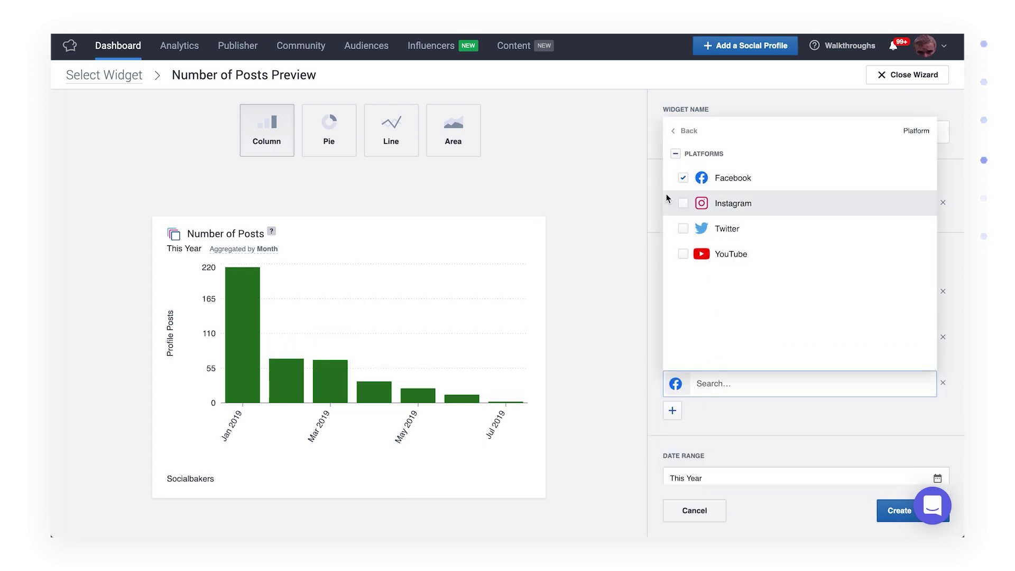
left_click(631, 193)
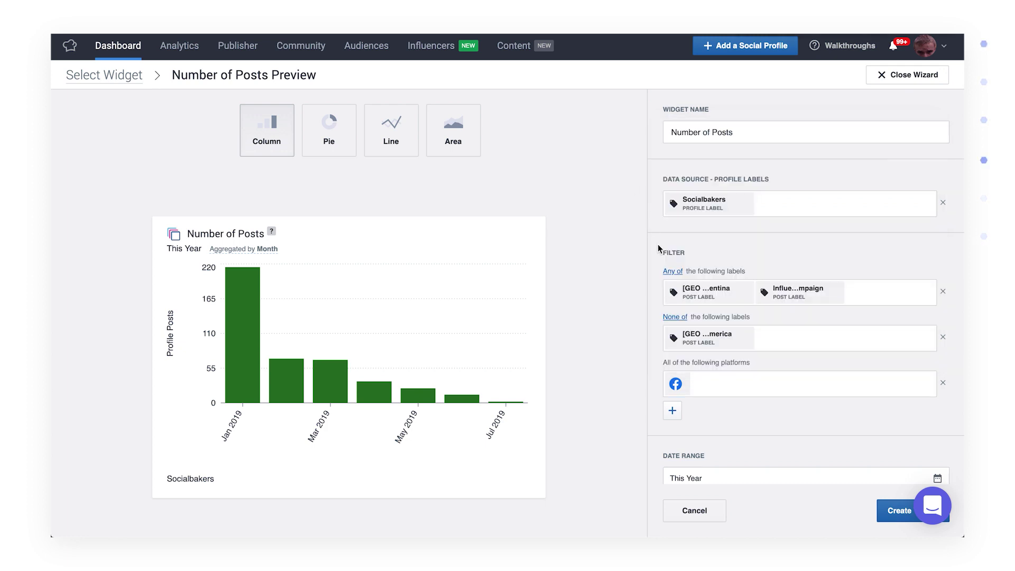
scroll(659, 248, "down", 2)
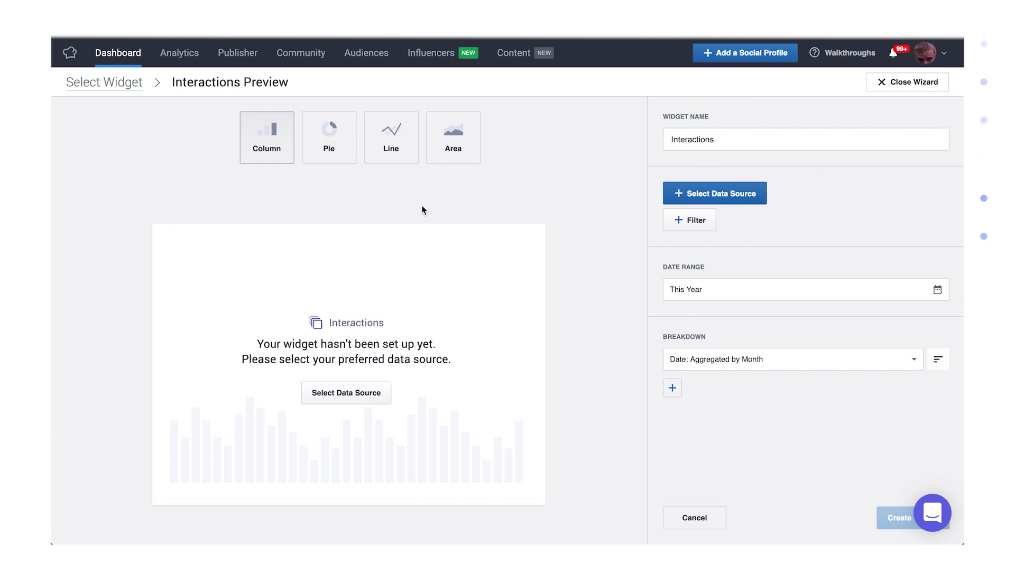
Use all owned profiles as the Interactions widget's data source
left_click(738, 193)
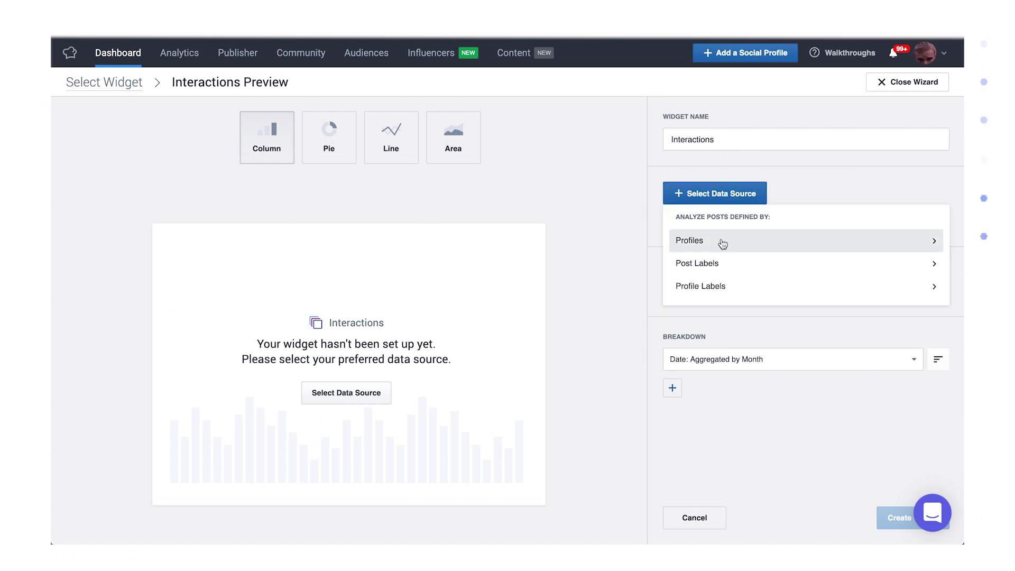
left_click(722, 243)
left_click(677, 261)
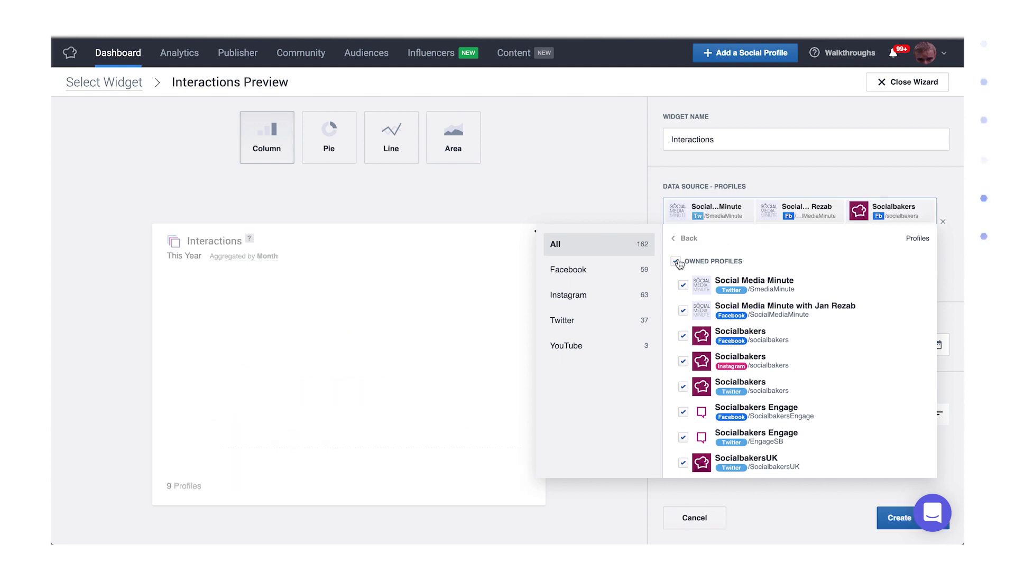
left_click(615, 200)
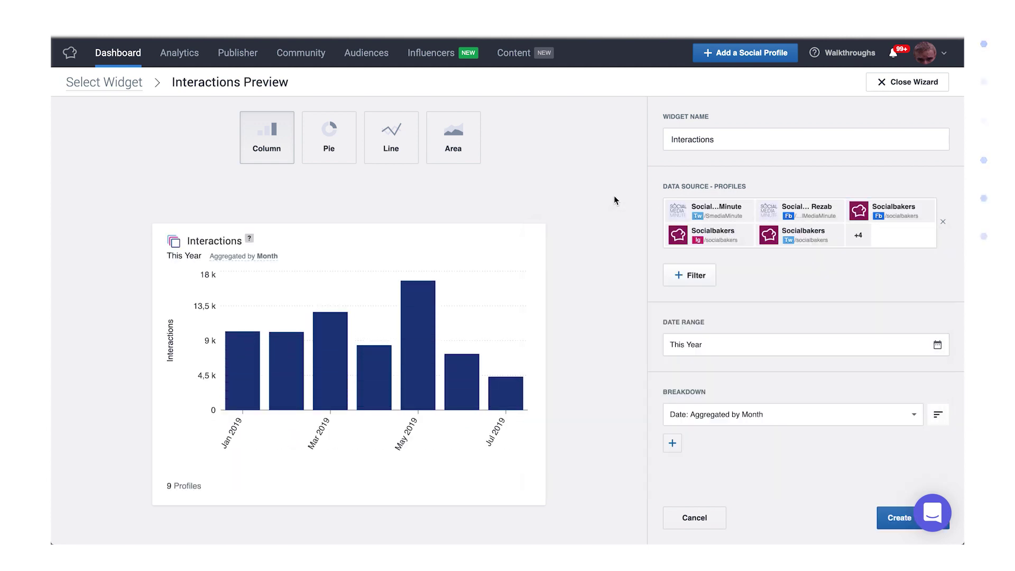
Filter to Influencer Campaign-labelled posts and keep the This Year date range
left_click(678, 275)
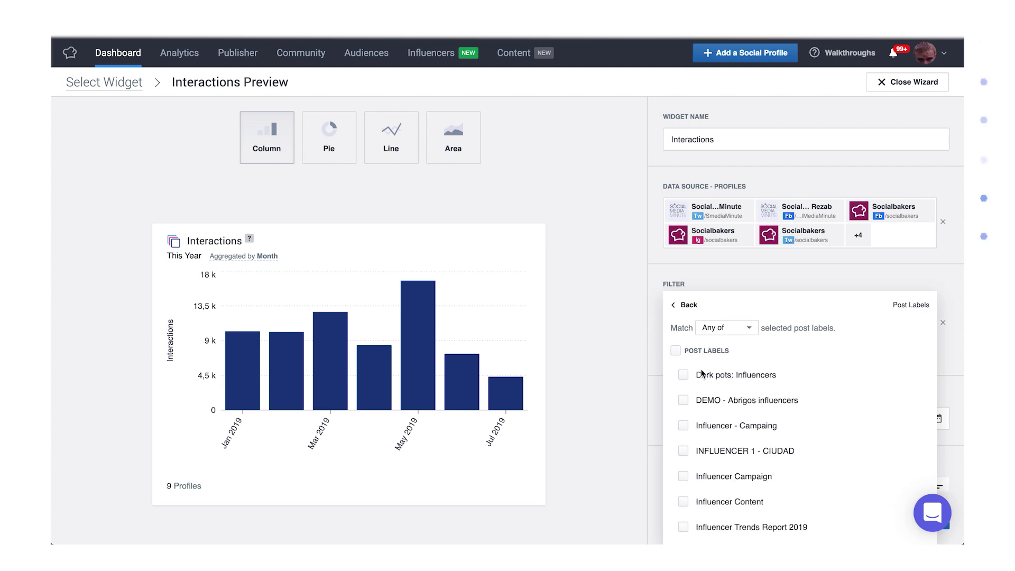
left_click(684, 477)
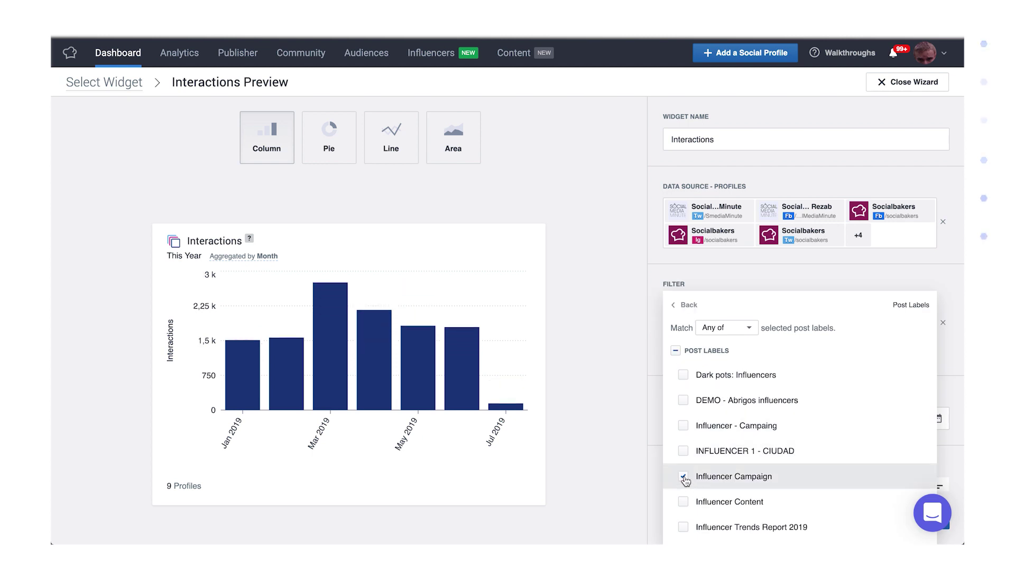
left_click(639, 377)
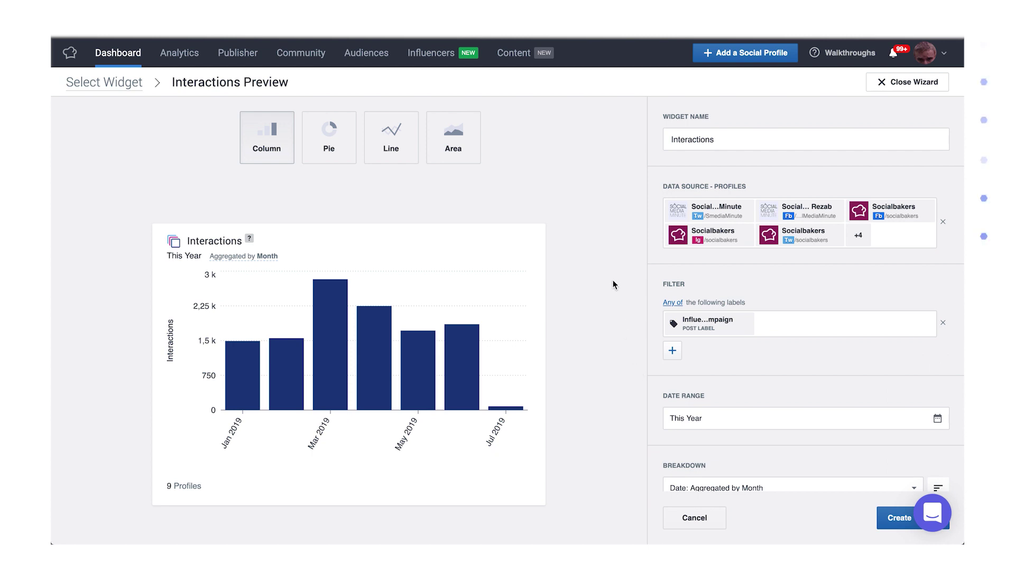
left_click(700, 420)
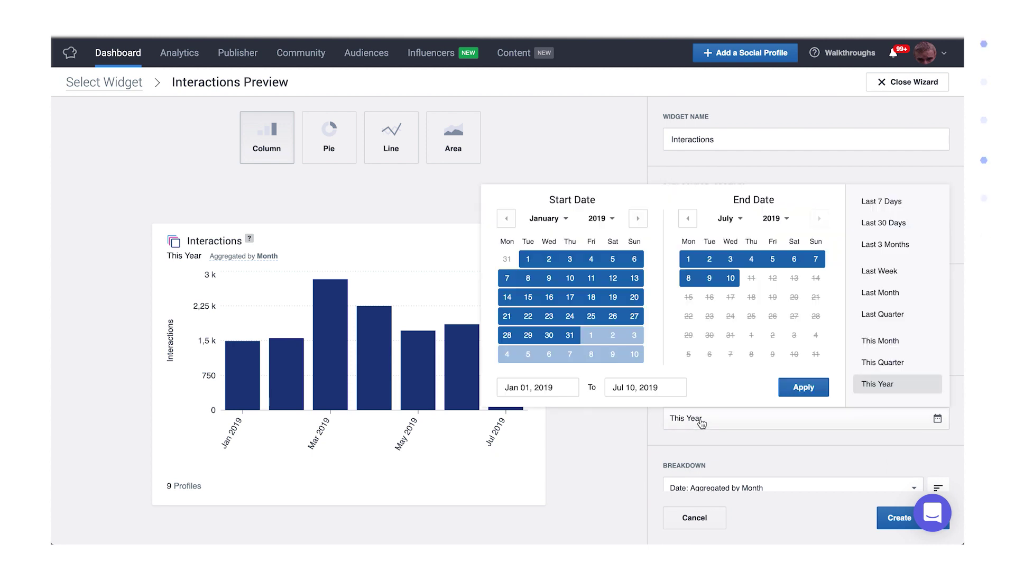
left_click(787, 393)
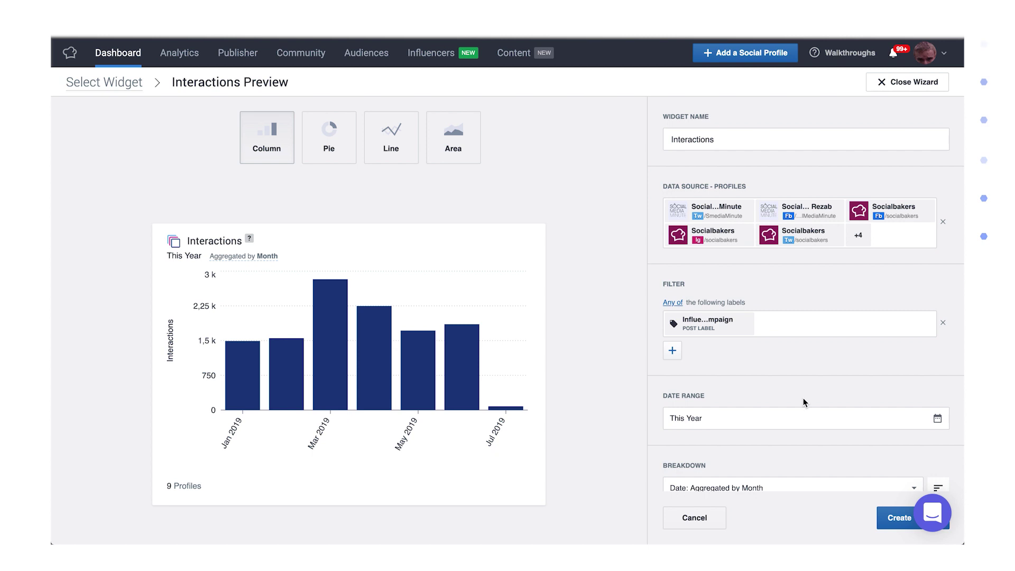
scroll(800, 412, "down", 2)
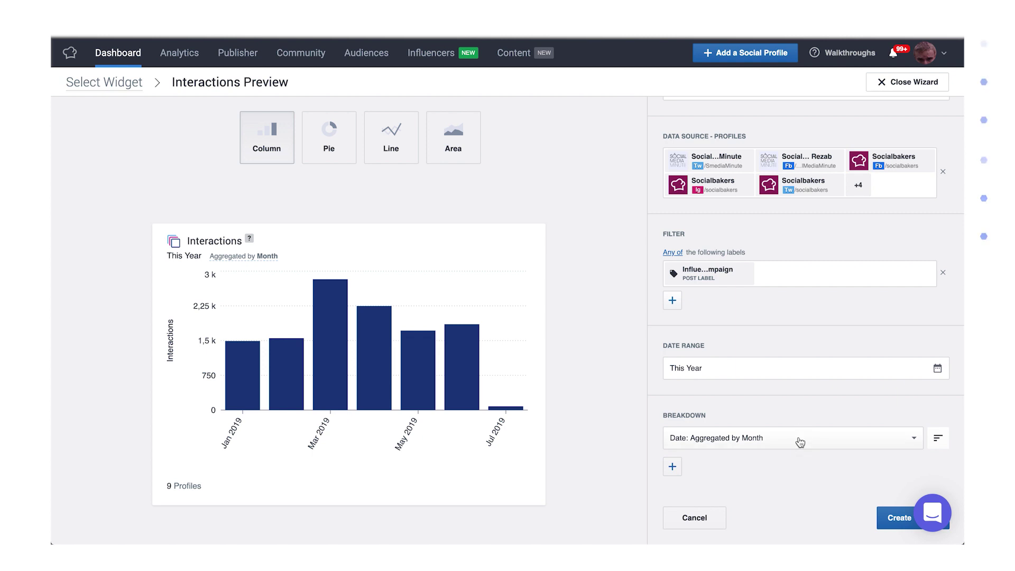
left_click(673, 467)
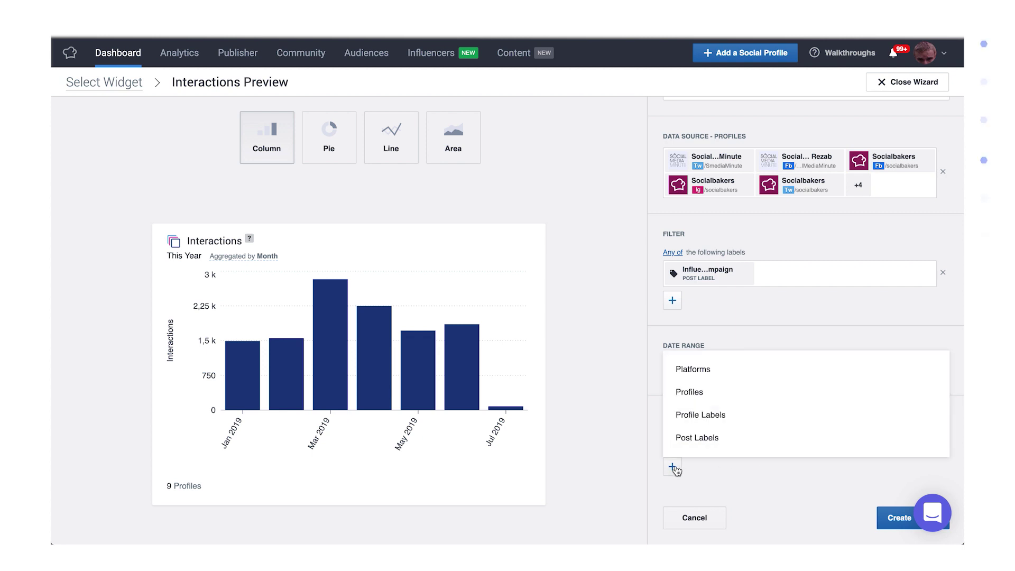
left_click(694, 371)
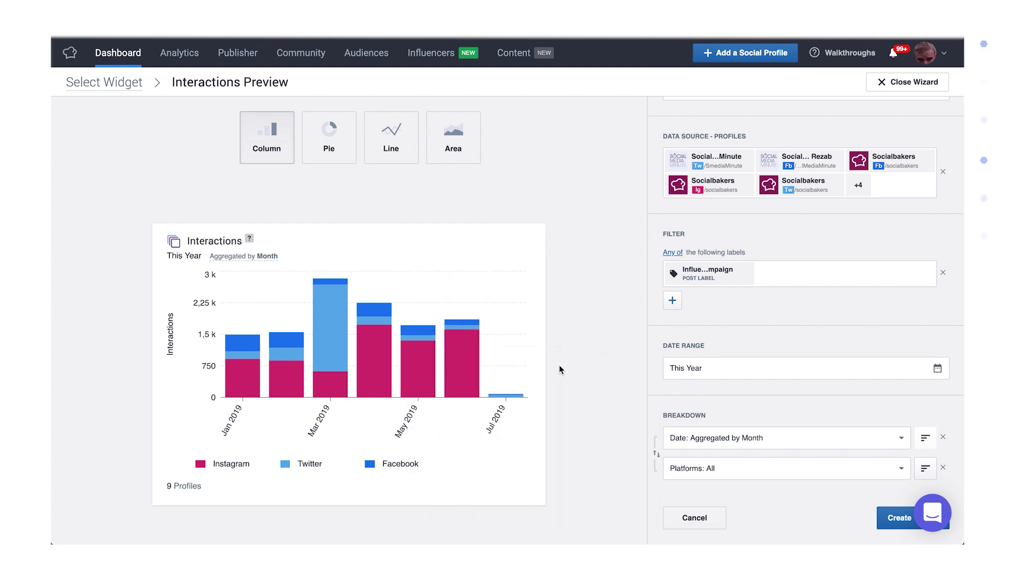
left_click(943, 468)
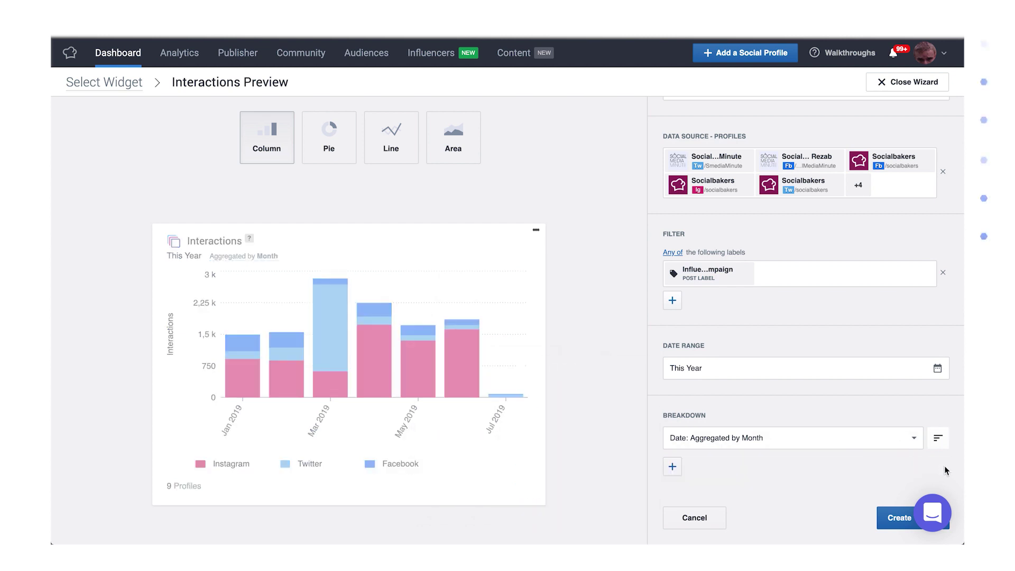
Break the chart down by the Socialbakers Twitter, Instagram and Facebook profiles only
left_click(892, 442)
mouse_move(690, 362)
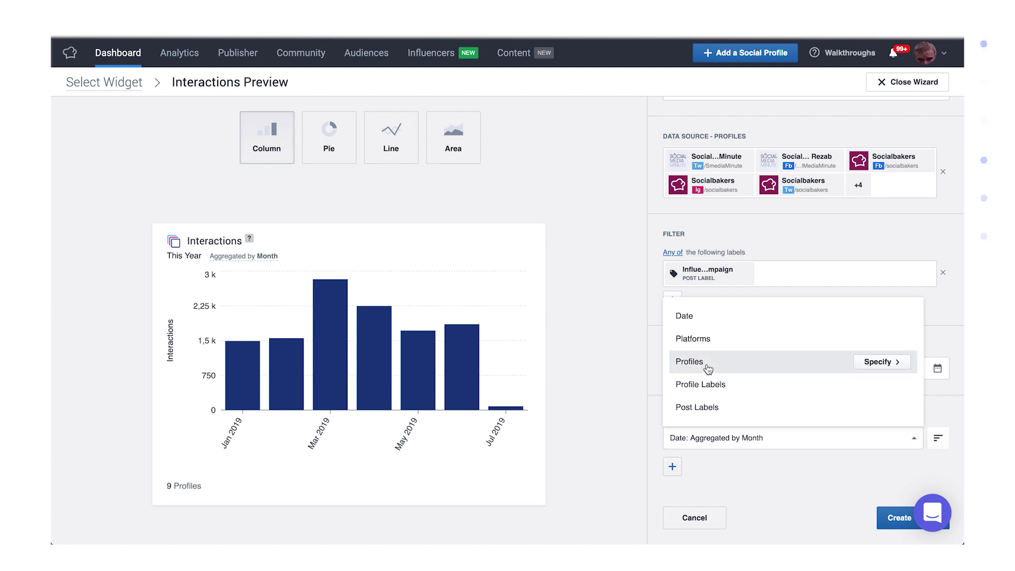
left_click(708, 368)
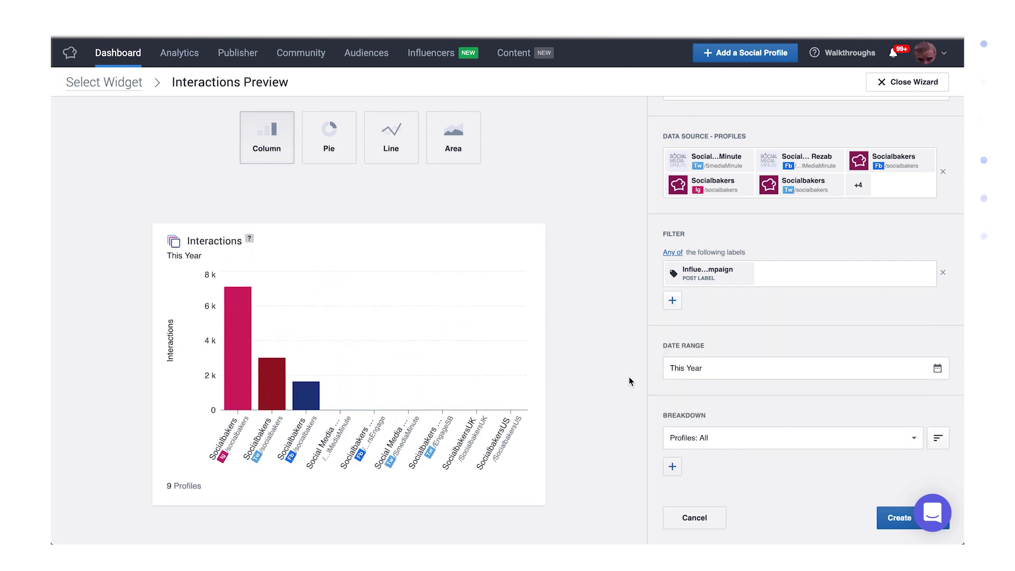
left_click(696, 444)
left_click(852, 365)
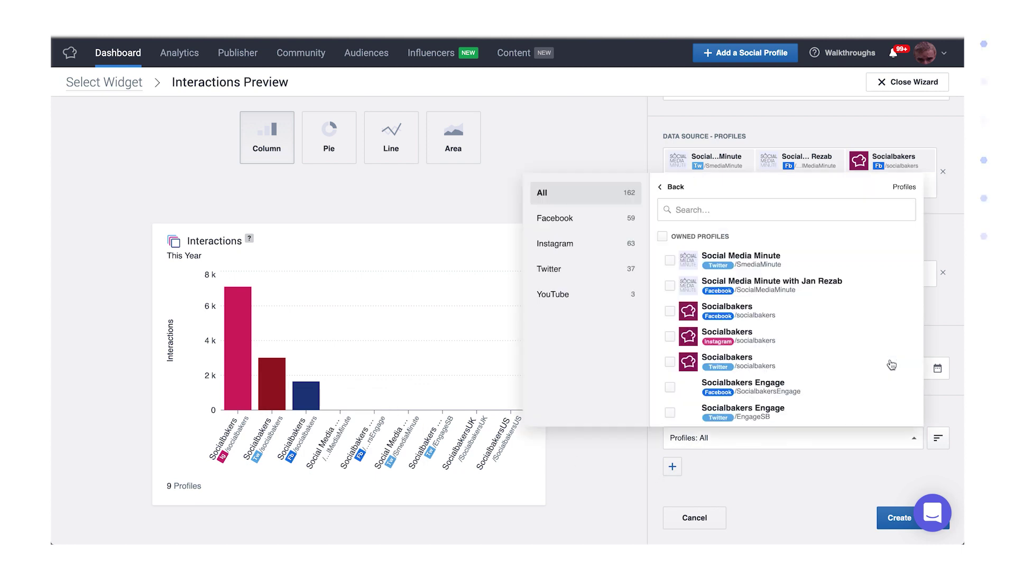
left_click(670, 363)
left_click(670, 336)
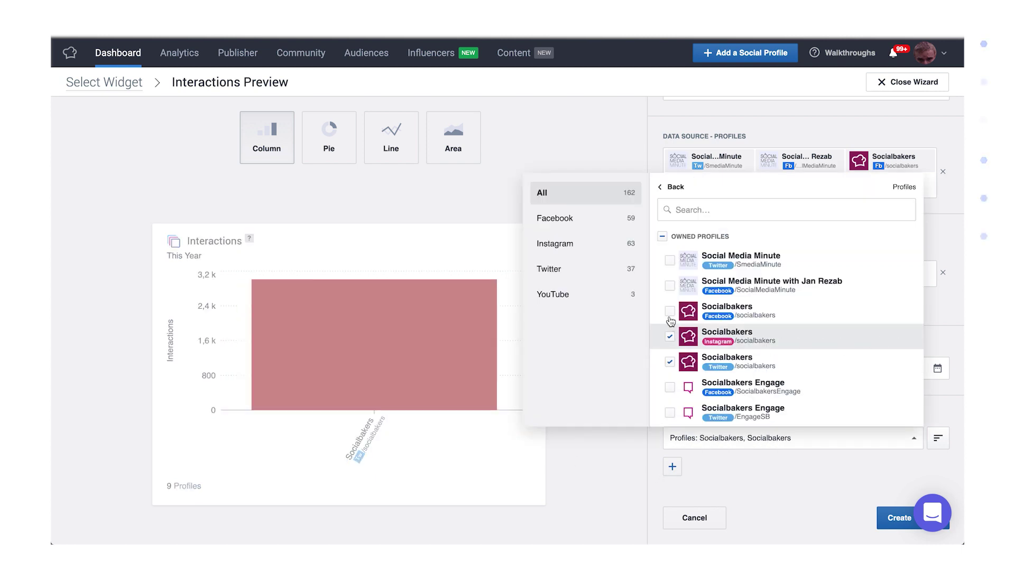
left_click(670, 311)
left_click(633, 448)
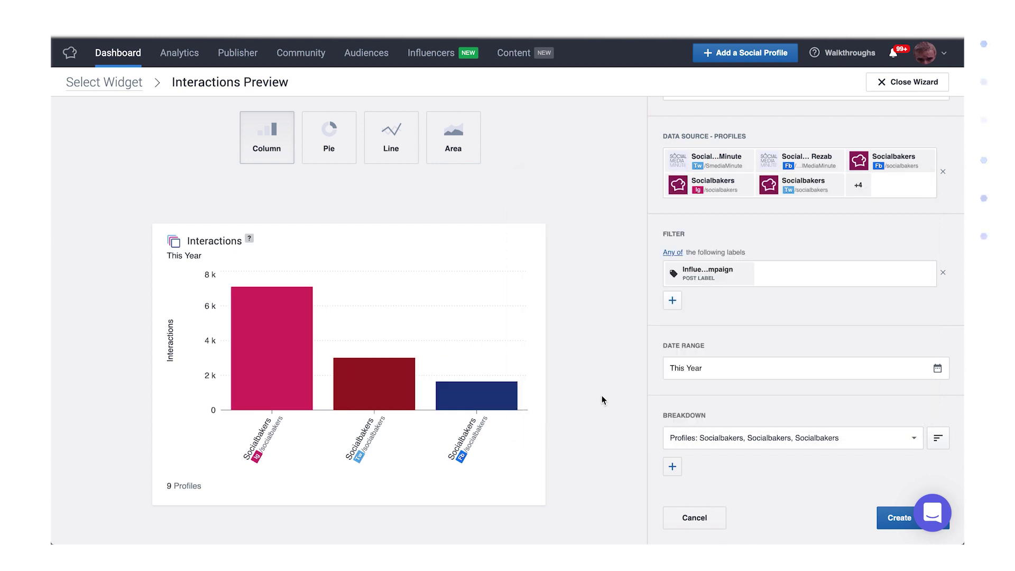
Set the breakdown to Post Labels, keep the Column chart, and save the Interactions widget
left_click(341, 155)
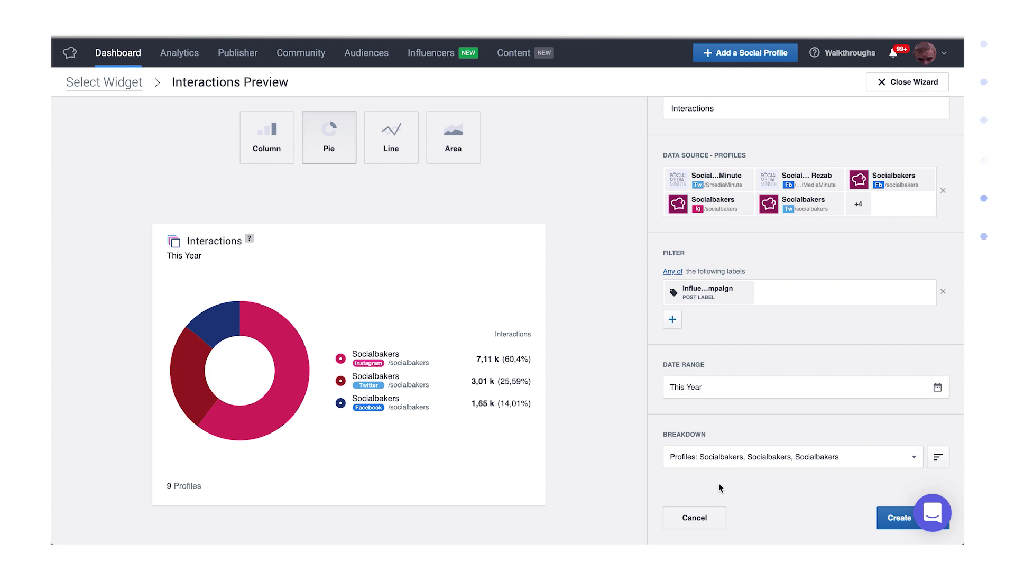
left_click(828, 461)
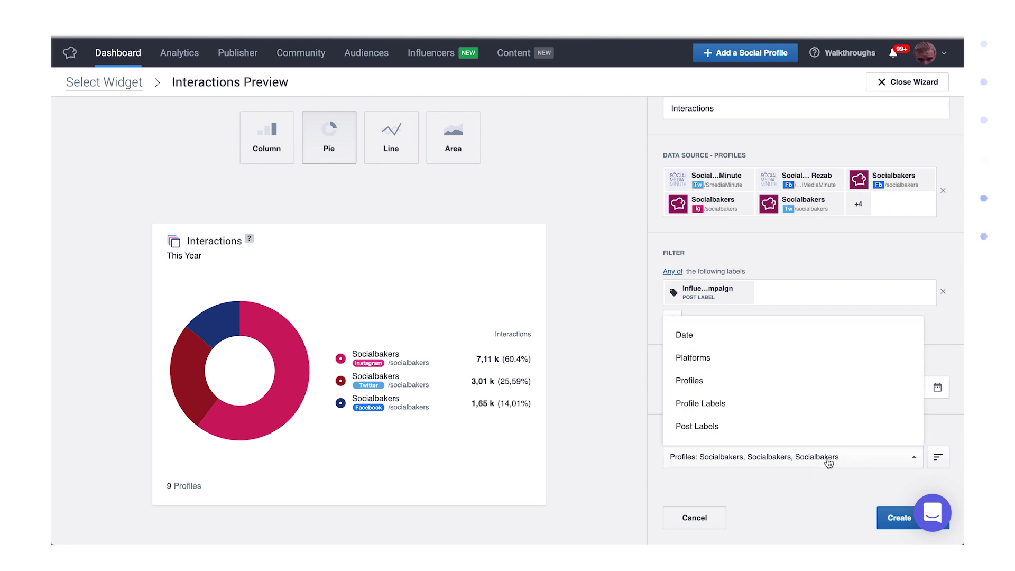
left_click(718, 430)
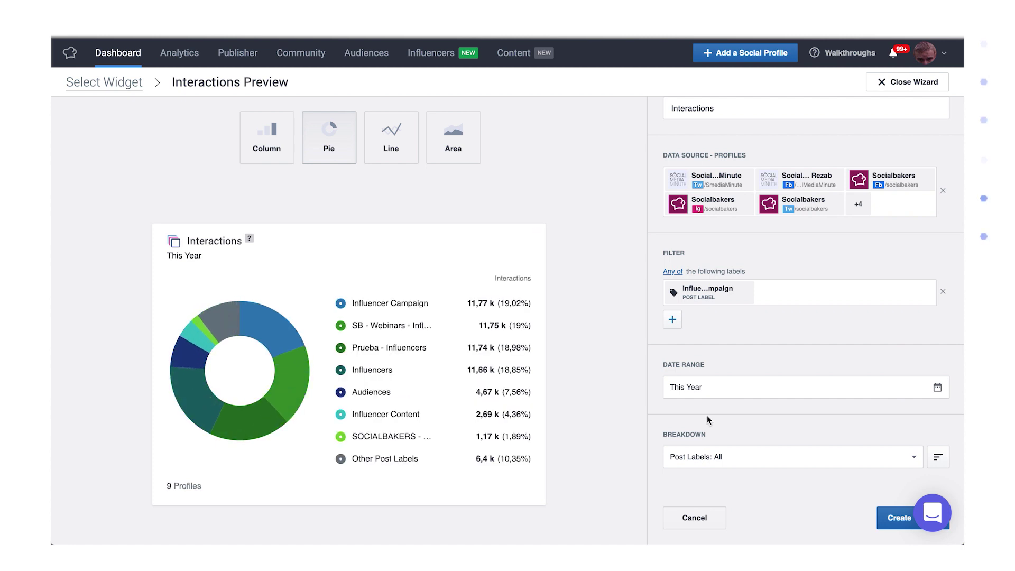
left_click(259, 140)
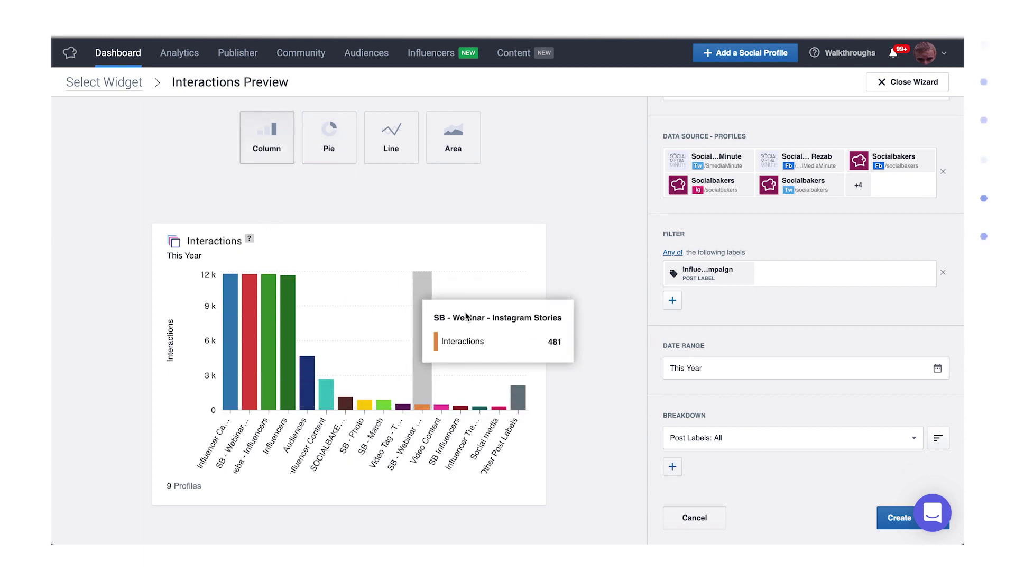
left_click(899, 519)
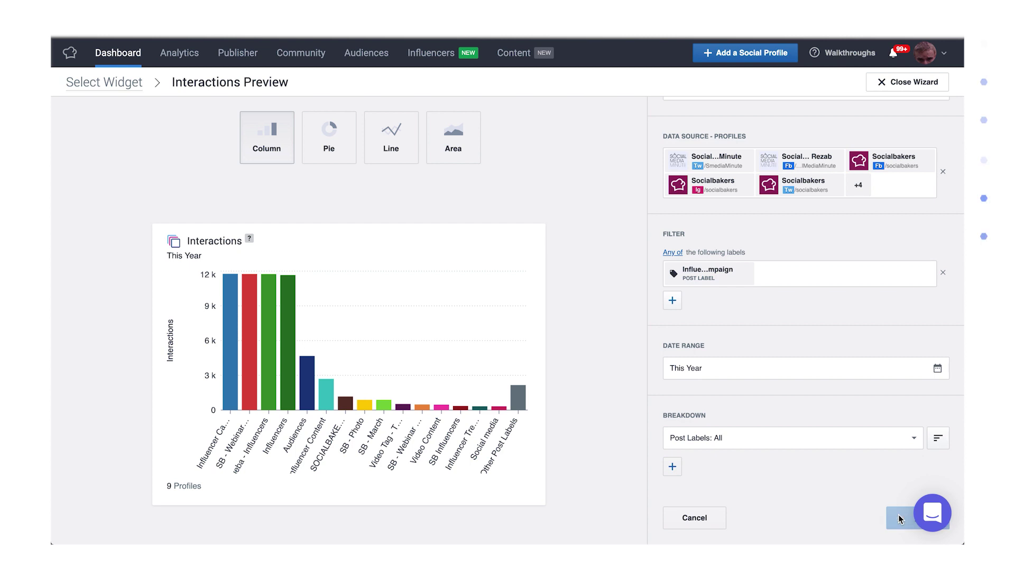